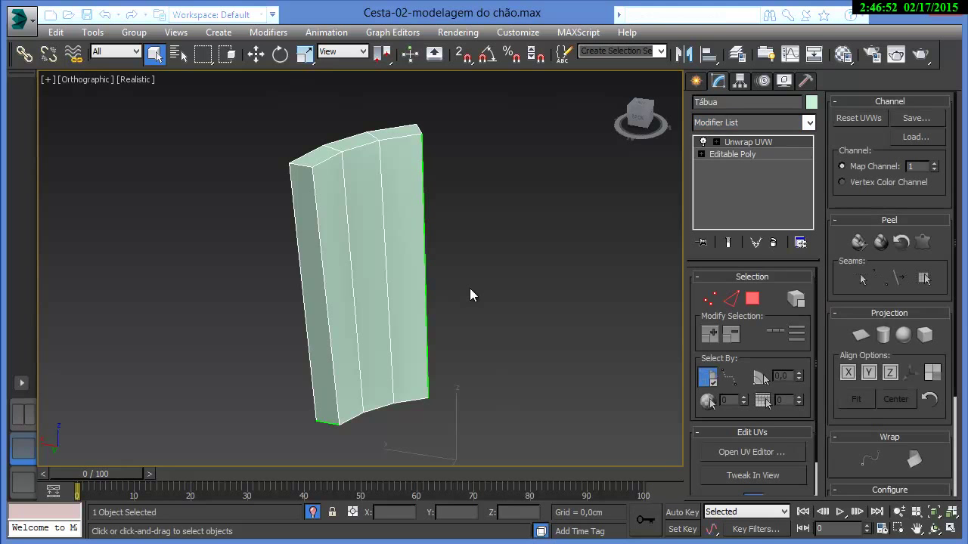
# - Enter the Unwrap UVW modifier's polygon selection level, select a front face of the board, and open the UV editor beside the viewport
pyautogui.click(753, 299)
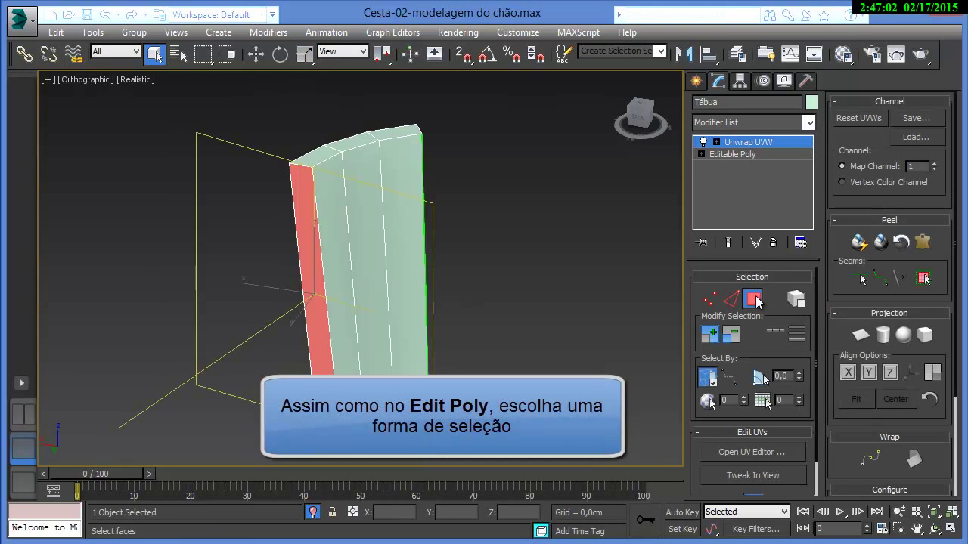
pyautogui.click(332, 224)
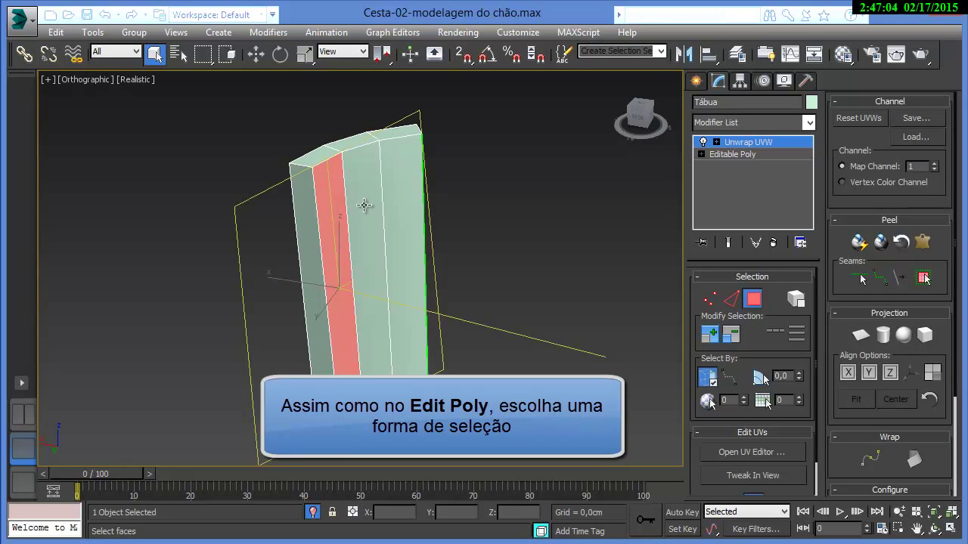
pyautogui.click(357, 203)
pyautogui.click(746, 453)
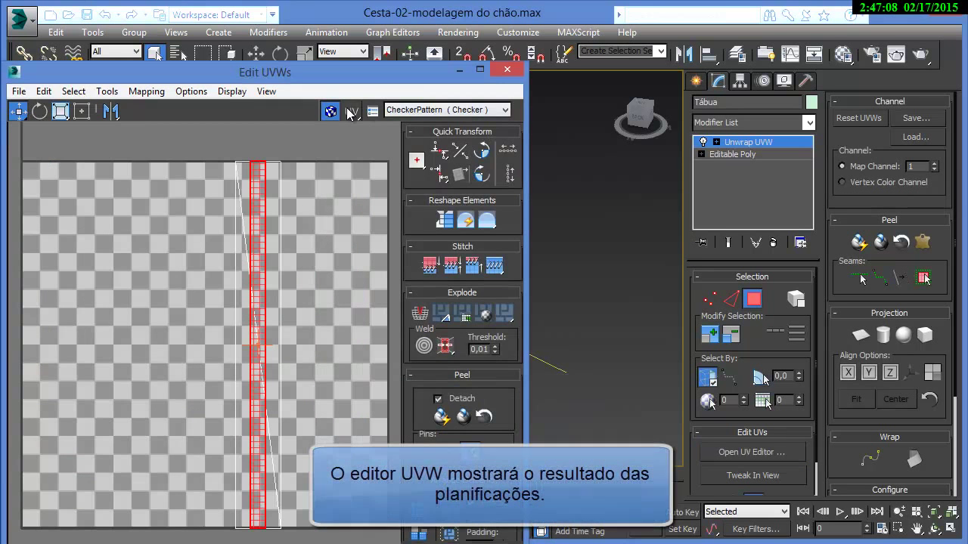
pyautogui.moveTo(226, 77); pyautogui.dragTo(646, 17)
pyautogui.keyDown('alt'); pyautogui.moveTo(214, 275); pyautogui.dragTo(71, 276, button='middle'); pyautogui.keyUp('alt')
# - Select the board's front and upper end faces one by one to examine where each lies in the UV editor
pyautogui.click(270, 231)
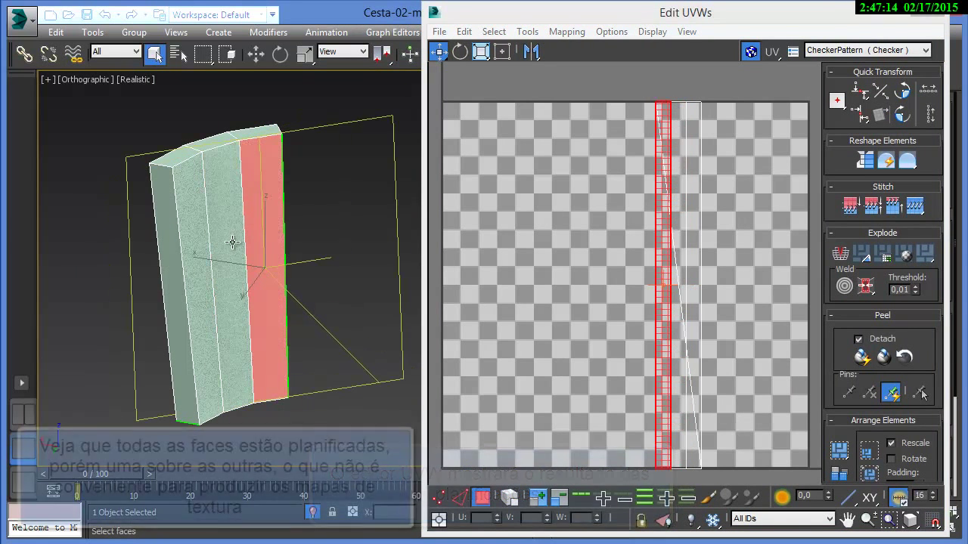
pyautogui.click(223, 257)
pyautogui.click(208, 261)
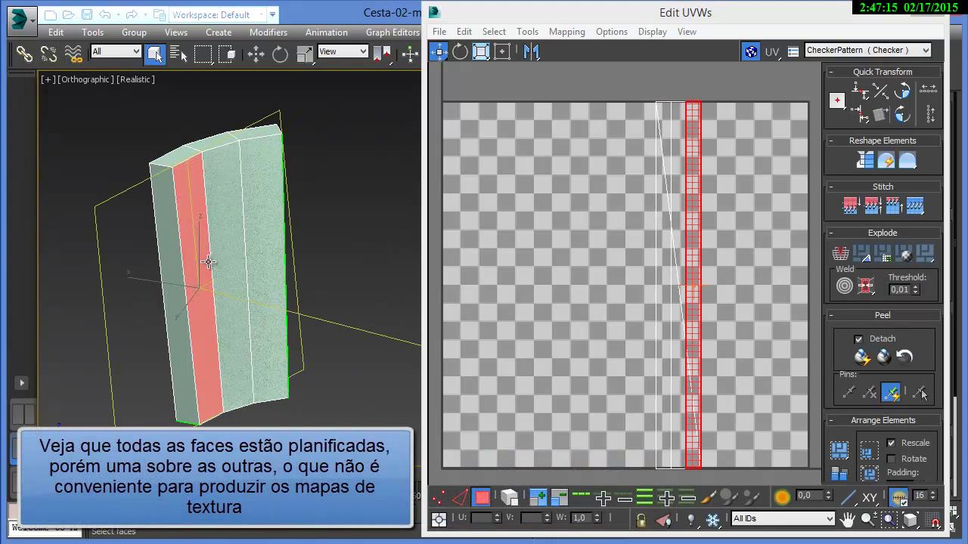
pyautogui.click(225, 148)
pyautogui.click(179, 151)
pyautogui.click(252, 135)
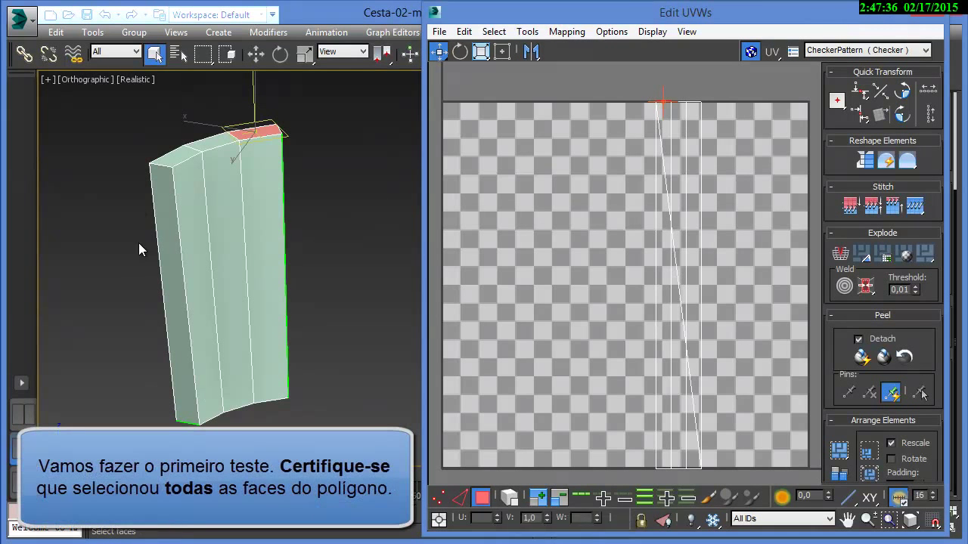
# - Select all faces of the board, including those on its back side
pyautogui.moveTo(96, 143); pyautogui.dragTo(309, 284)
pyautogui.moveTo(369, 353); pyautogui.dragTo(365, 349)
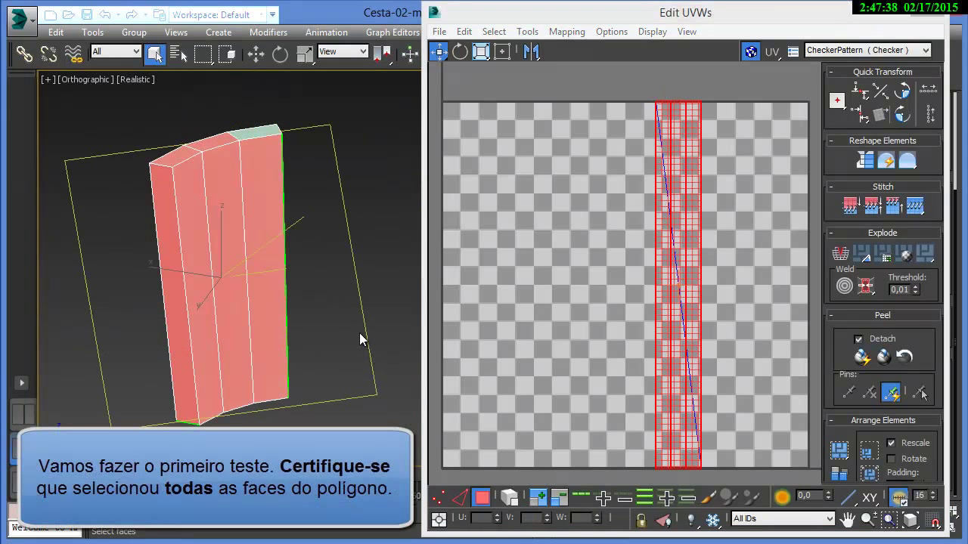
pyautogui.keyDown('alt'); pyautogui.moveTo(322, 199); pyautogui.dragTo(80, 199, button='middle'); pyautogui.keyUp('alt')
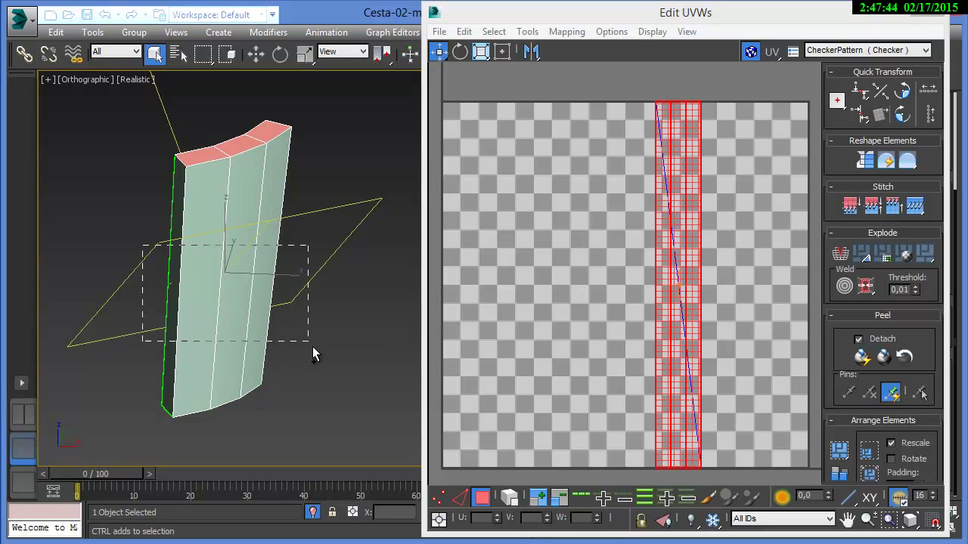
pyautogui.moveTo(313, 346); pyautogui.dragTo(312, 347)
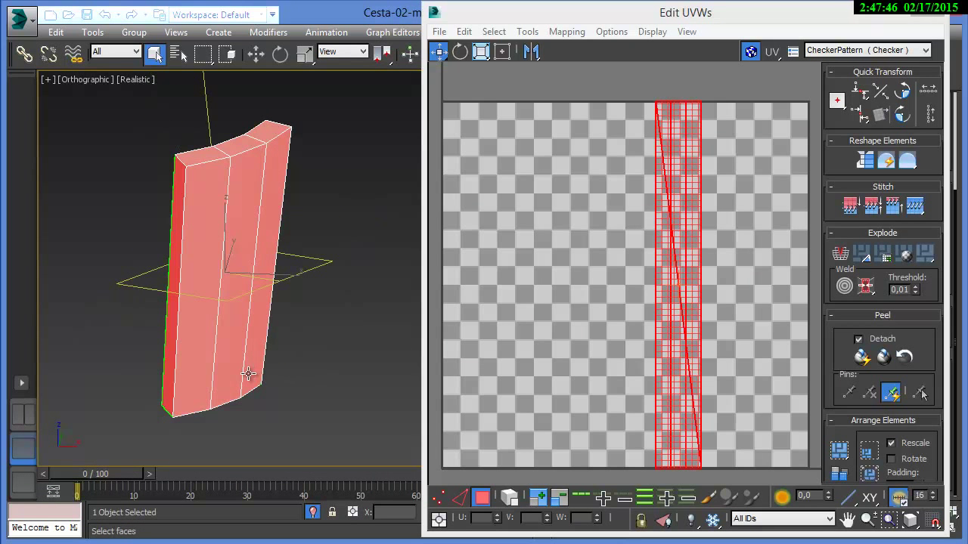
pyautogui.moveTo(227, 346); pyautogui.dragTo(521, 316, button='middle')
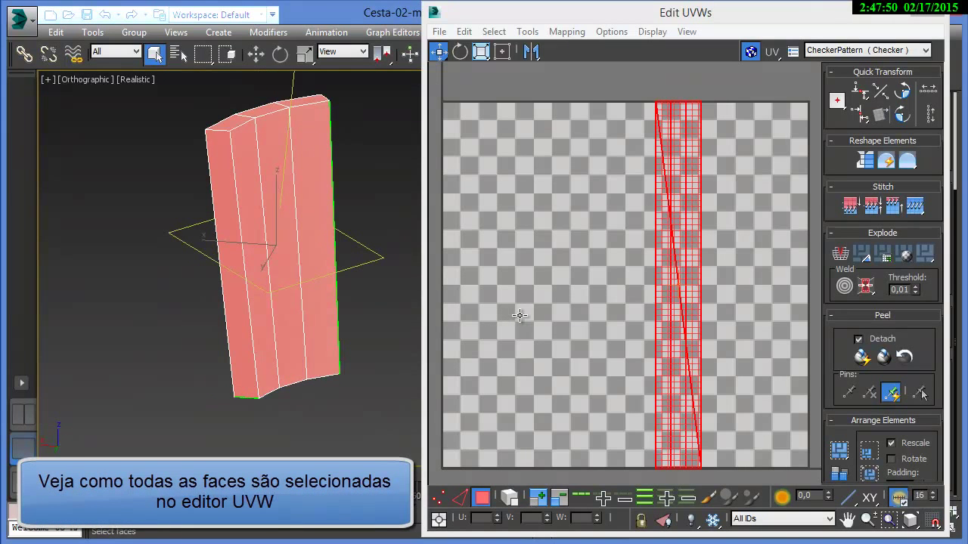
# - Apply Flatten Mapping to the selected faces with a polygon angle of 45 and spacing of 0.02
pyautogui.click(584, 33)
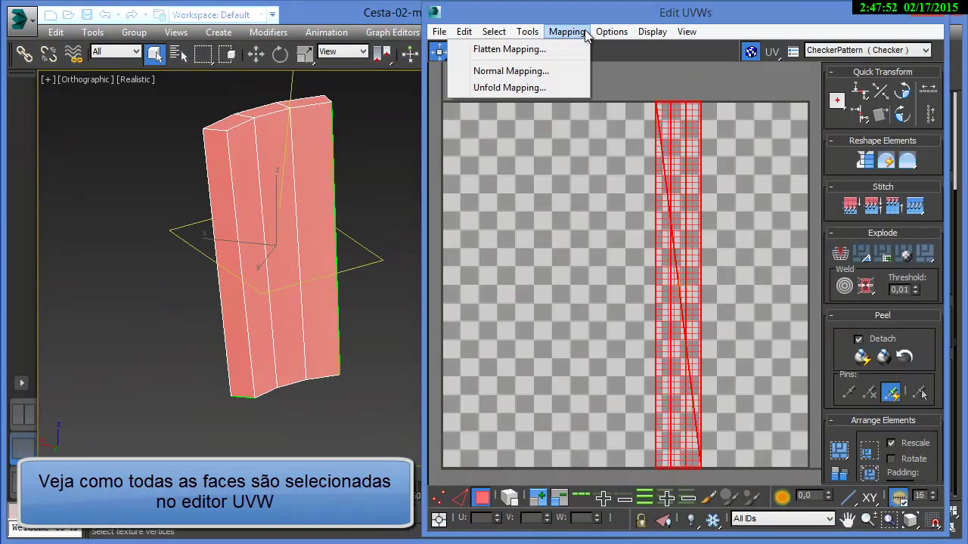
pyautogui.click(565, 48)
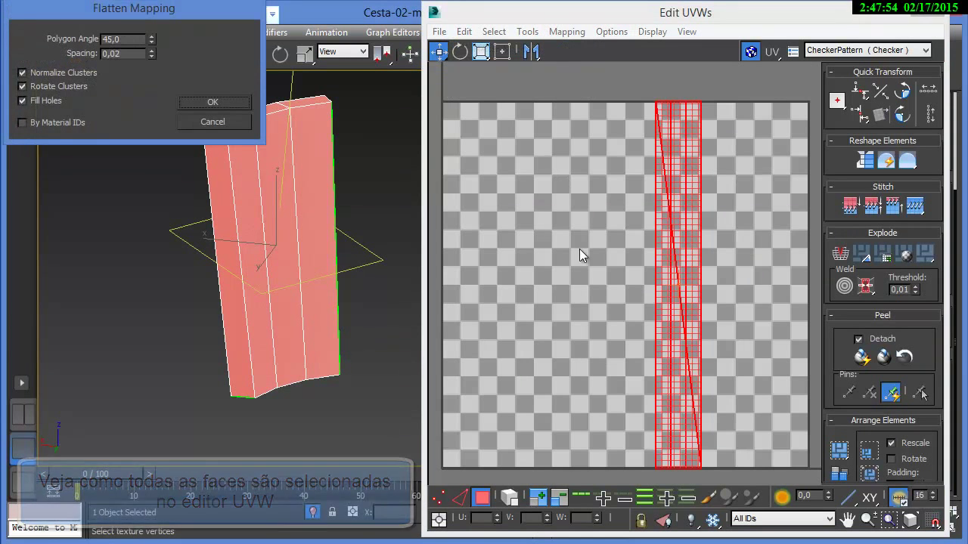
pyautogui.click(214, 103)
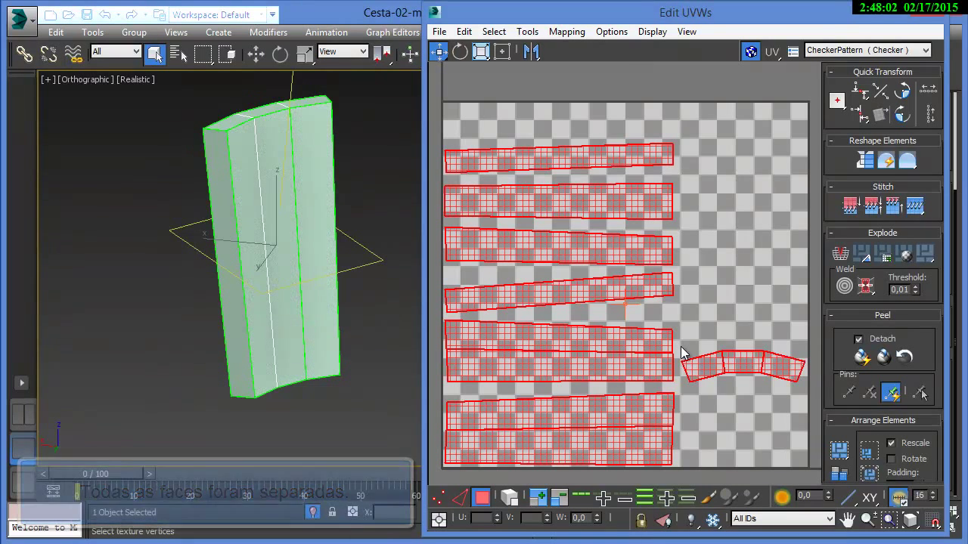
# - Select individual faces of the board to identify their flattened counterparts in the UV editor
pyautogui.press('3')
pyautogui.click(321, 297)
pyautogui.click(275, 296)
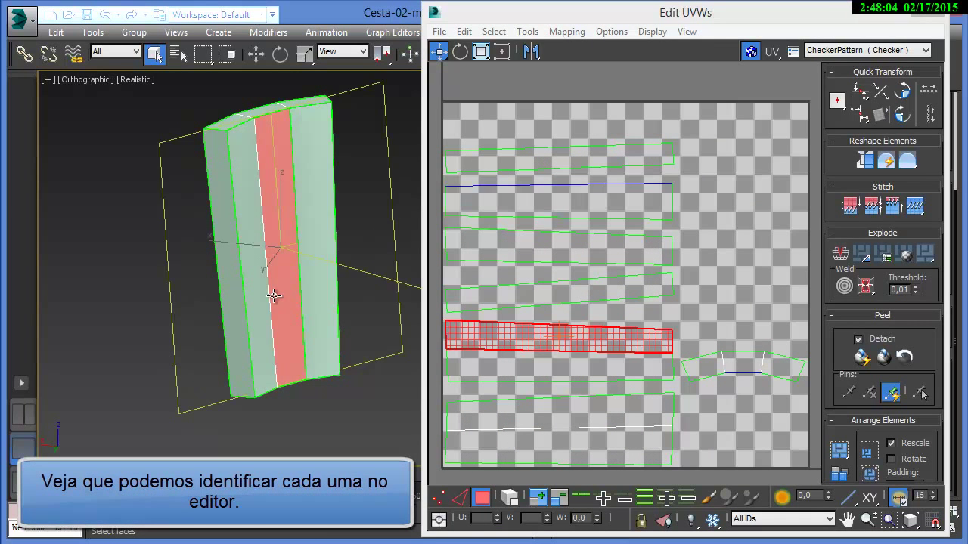
pyautogui.click(252, 307)
pyautogui.click(239, 325)
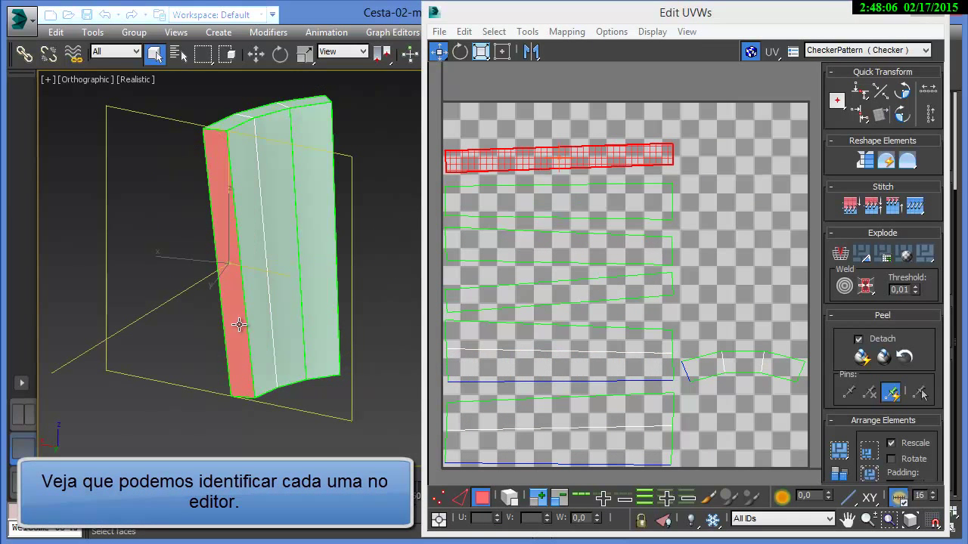
# - Select all of the board's faces and turn off the Map Seams display
pyautogui.click(315, 426)
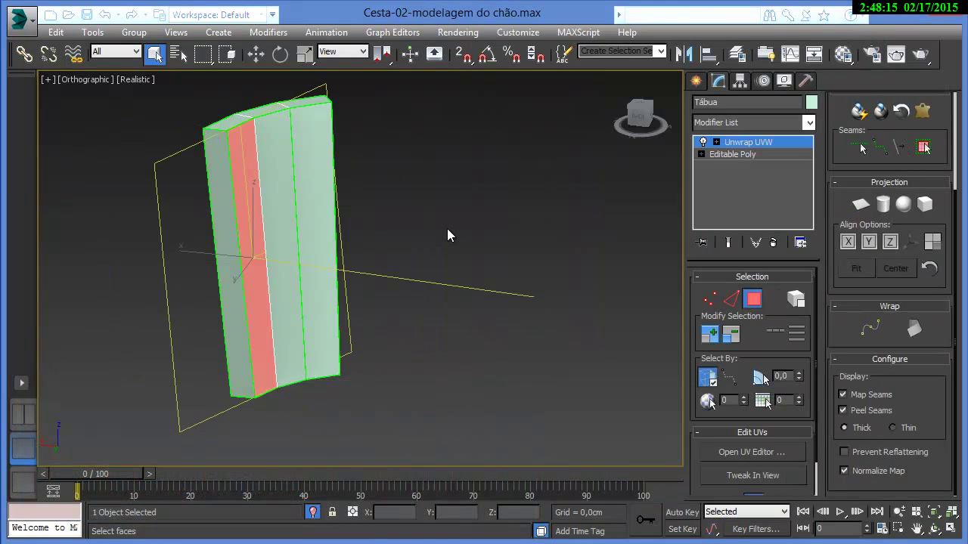
pyautogui.hotkey('ctrl', 'a')
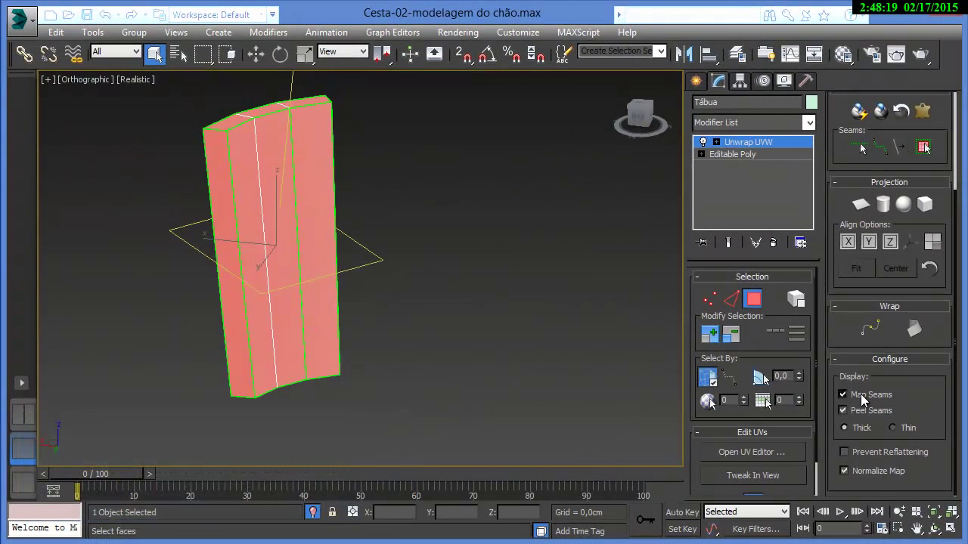
pyautogui.click(843, 394)
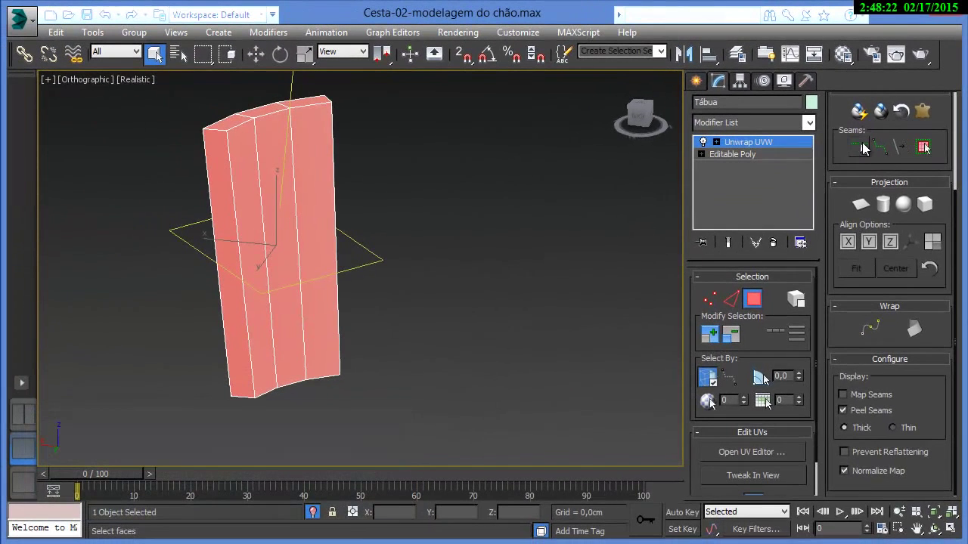
# - Mark peel seams on one short upper edge of the board's side face and on both long outer edges of the front
pyautogui.click(860, 148)
pyautogui.click(212, 130)
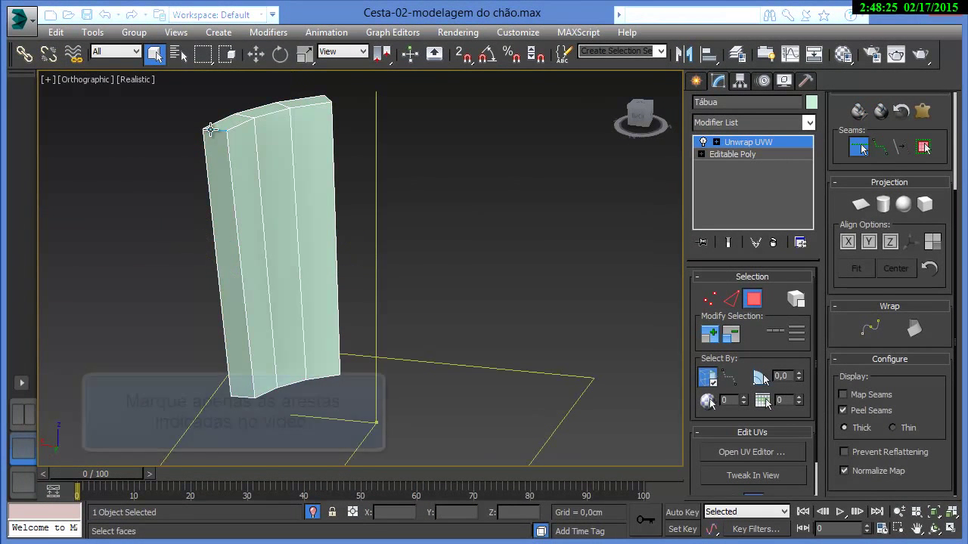
pyautogui.scroll(2, 224, 150)
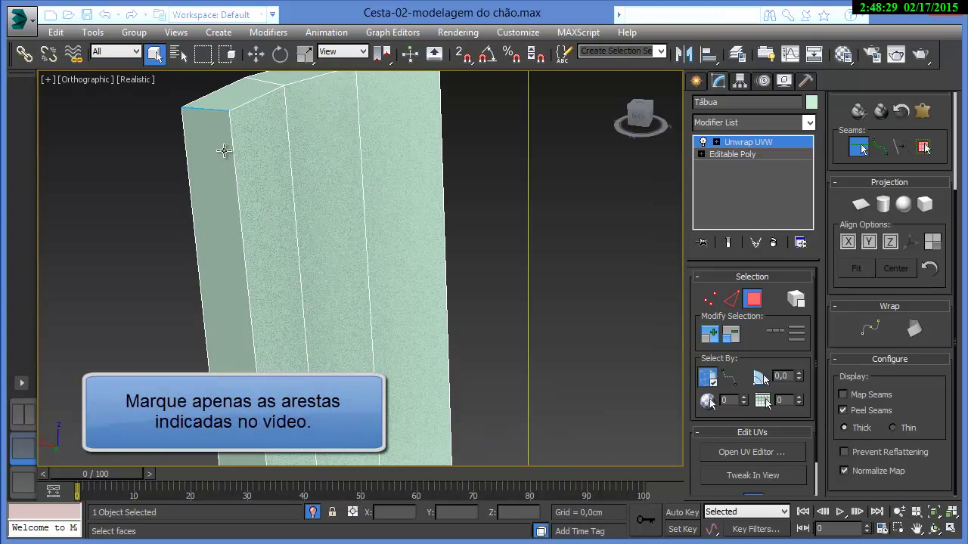
pyautogui.click(234, 159)
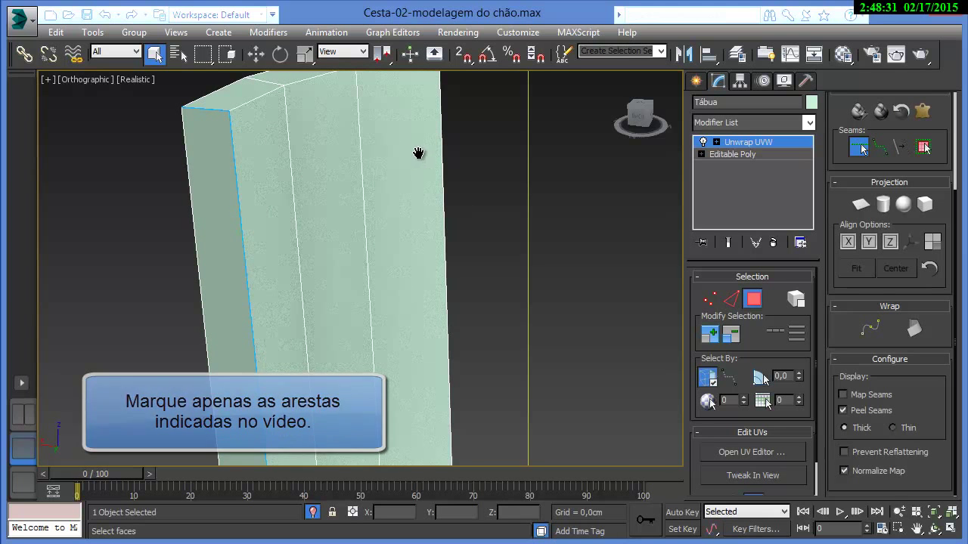
pyautogui.click(442, 155)
pyautogui.moveTo(413, 129); pyautogui.dragTo(400, 228, button='middle')
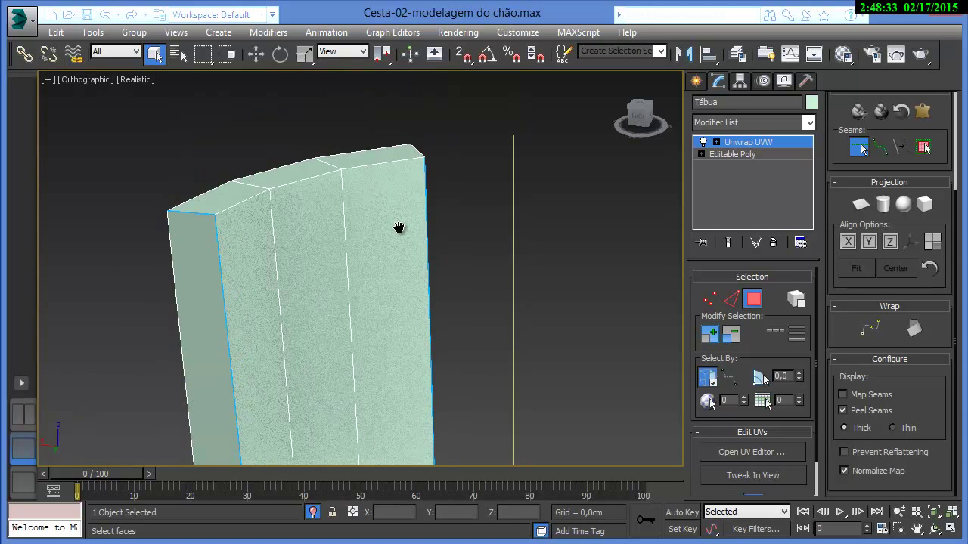
# - Add the remaining short edges at the ends of the board's side faces to the peel seams
pyautogui.moveTo(385, 281); pyautogui.dragTo(373, 186, button='middle')
pyautogui.moveTo(355, 245); pyautogui.dragTo(357, 168, button='middle')
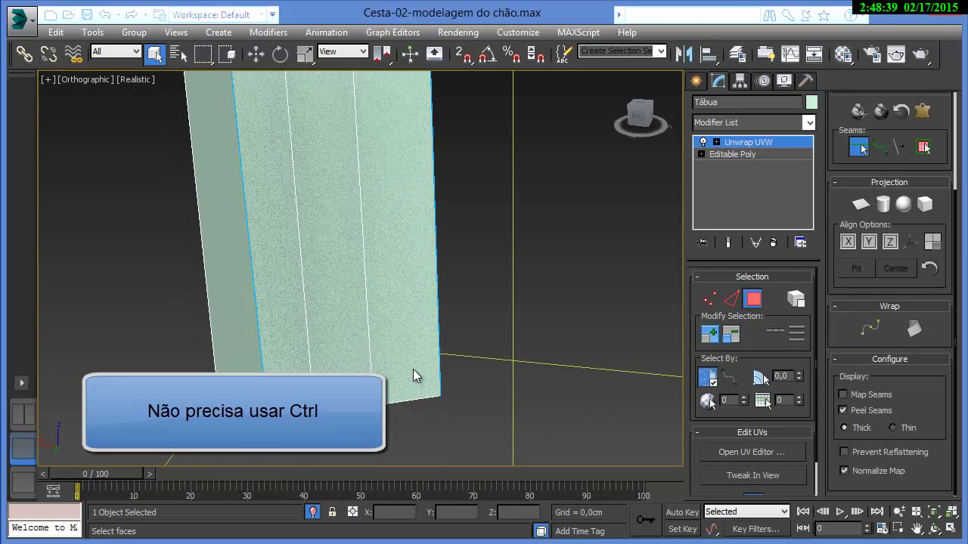
pyautogui.moveTo(415, 373)
pyautogui.keyDown('alt'); pyautogui.mouseDown(button='middle')
pyautogui.moveTo(367, 391)
pyautogui.moveTo(398, 383)
pyautogui.mouseUp(button='middle'); pyautogui.keyUp('alt')
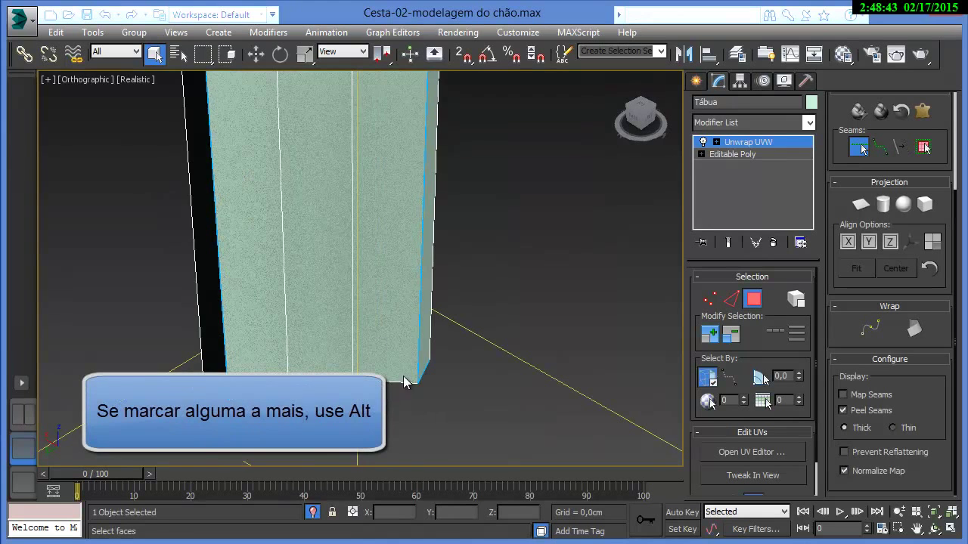
pyautogui.keyDown('alt'); pyautogui.moveTo(372, 317); pyautogui.dragTo(372, 317, button='middle'); pyautogui.keyUp('alt')
pyautogui.scroll(-3, 371, 317)
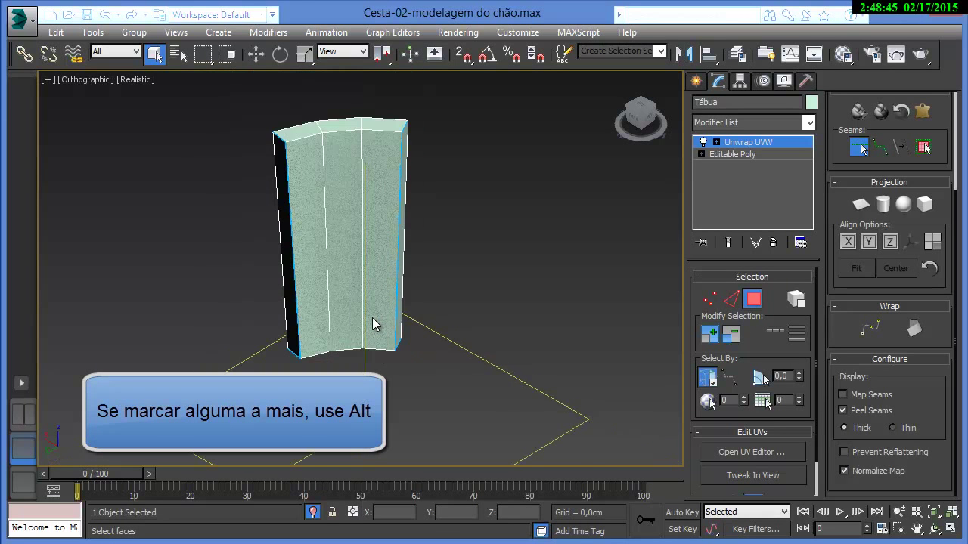
pyautogui.moveTo(354, 283); pyautogui.dragTo(434, 328, button='middle')
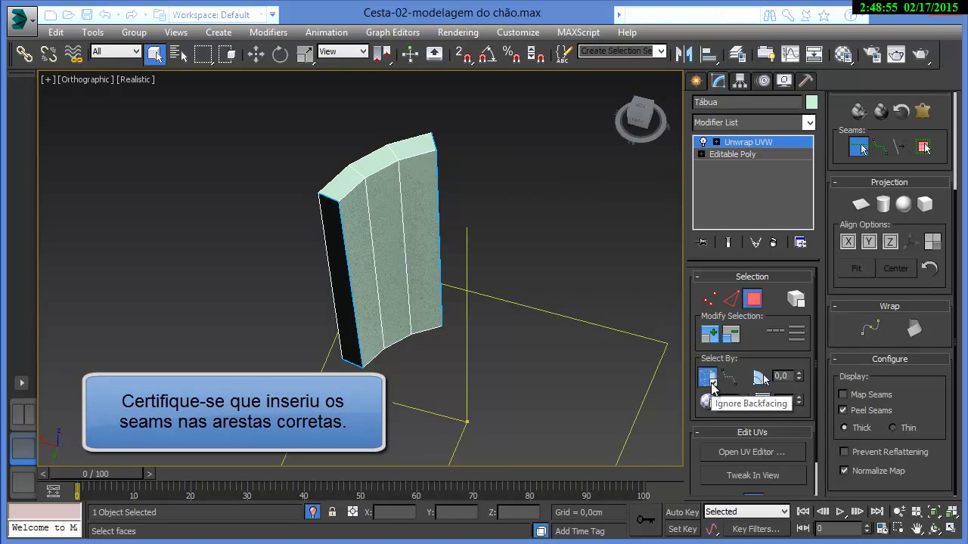
# - Turn off Ignore Backfacing, undo the accidental seam marking across the board, and leave seam editing
pyautogui.click(707, 378)
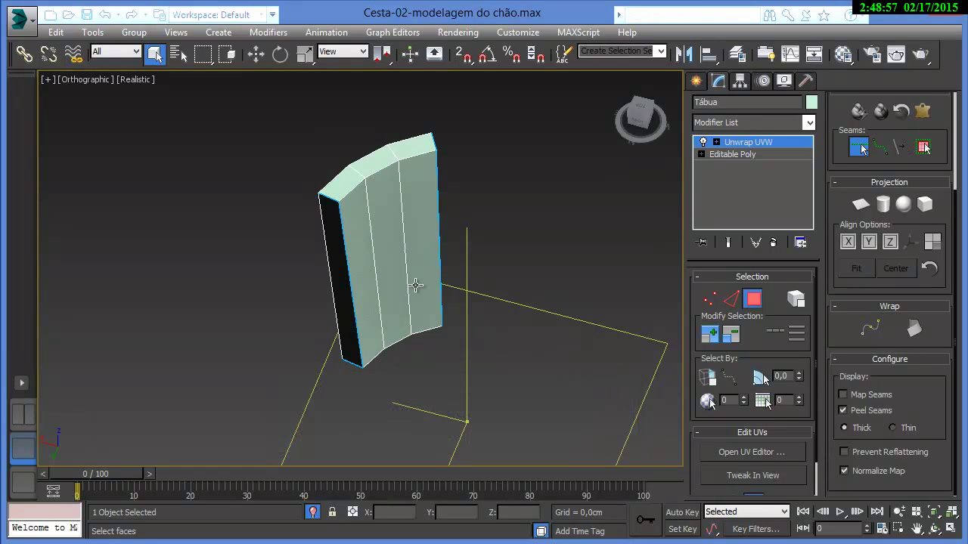
pyautogui.moveTo(523, 321); pyautogui.dragTo(523, 322)
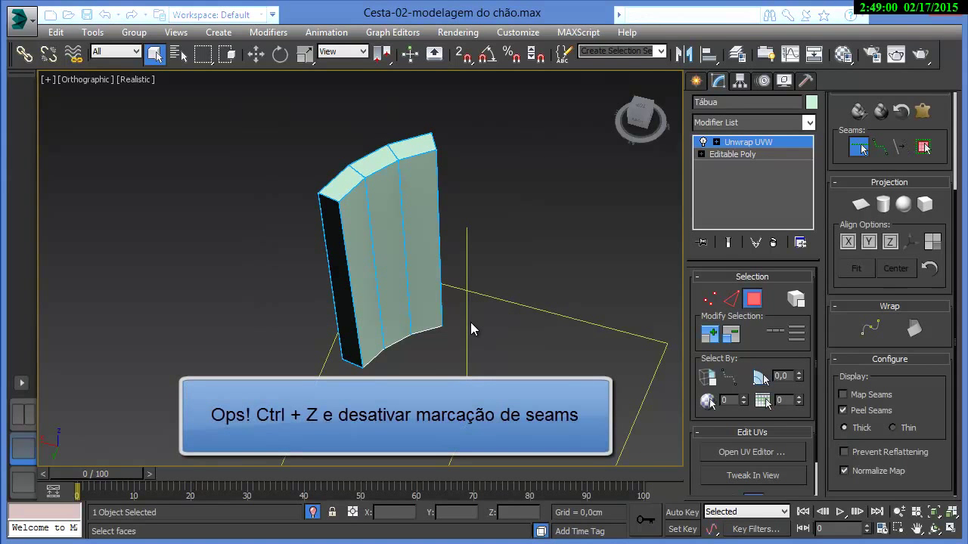
pyautogui.hotkey('ctrl', 'z')
pyautogui.click(855, 150)
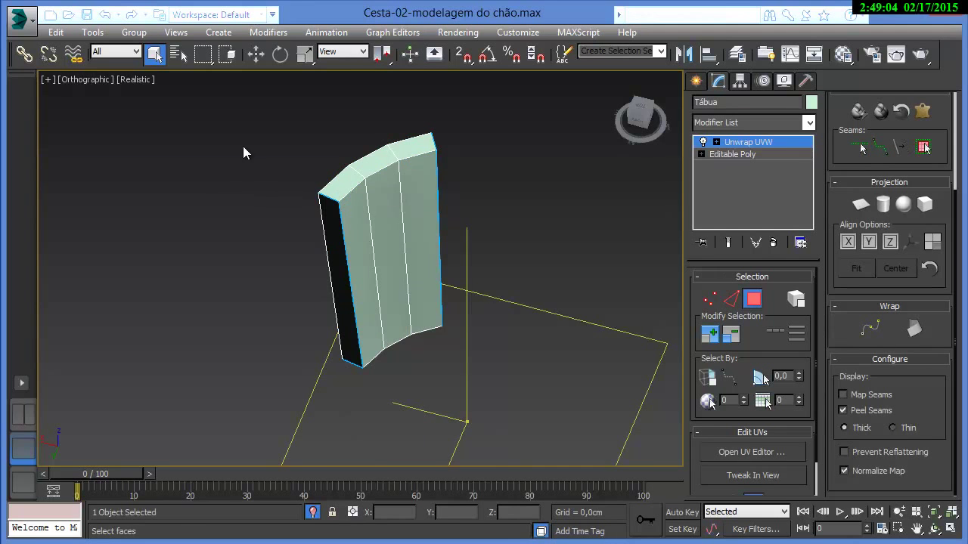
# - Select every face of the board, front and back, in preparation for unwrapping
pyautogui.moveTo(532, 323); pyautogui.dragTo(530, 333)
pyautogui.keyDown('alt'); pyautogui.moveTo(395, 285); pyautogui.dragTo(628, 337, button='middle'); pyautogui.keyUp('alt')
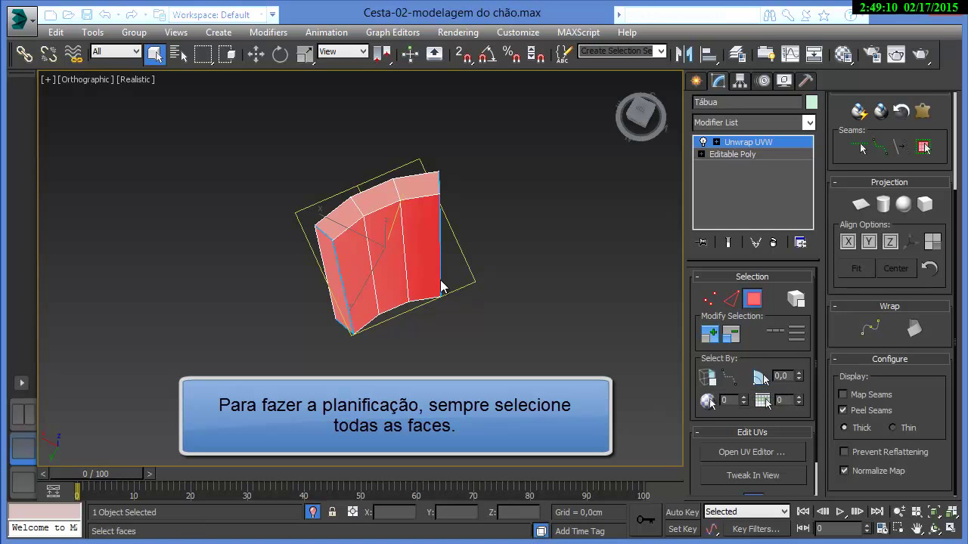
pyautogui.keyDown('alt'); pyautogui.moveTo(416, 220); pyautogui.dragTo(445, 186, button='middle'); pyautogui.keyUp('alt')
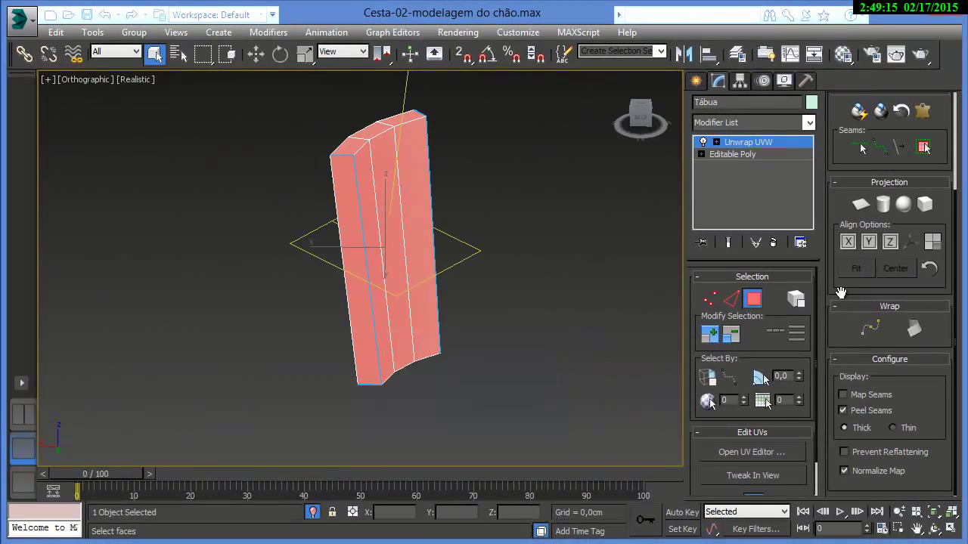
# - Reopen the UV editor, move it clear of the modifier settings, and start Pelt Map on the selected faces
pyautogui.click(772, 452)
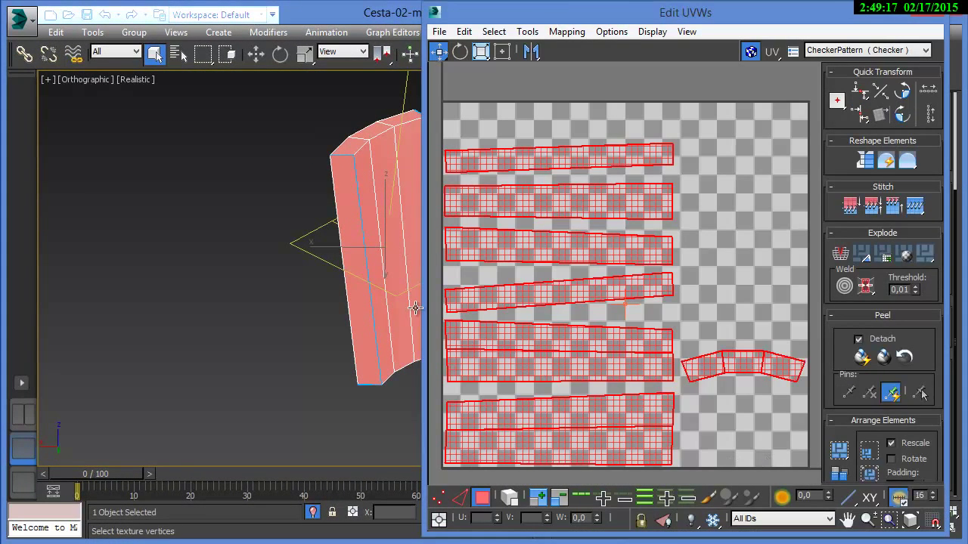
pyautogui.keyDown('alt'); pyautogui.moveTo(254, 288); pyautogui.dragTo(222, 289, button='middle'); pyautogui.keyUp('alt')
pyautogui.moveTo(608, 20); pyautogui.dragTo(266, 491)
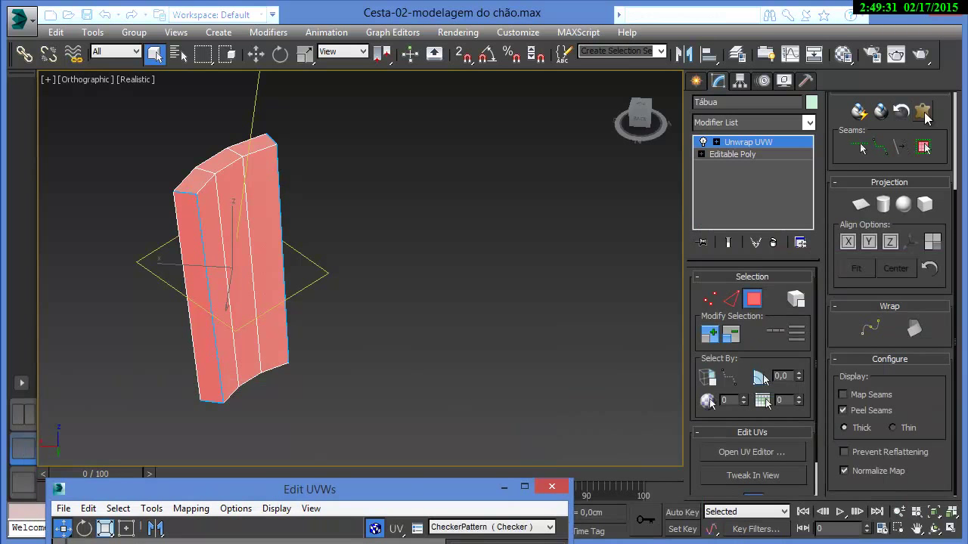
pyautogui.moveTo(958, 221); pyautogui.dragTo(958, 352)
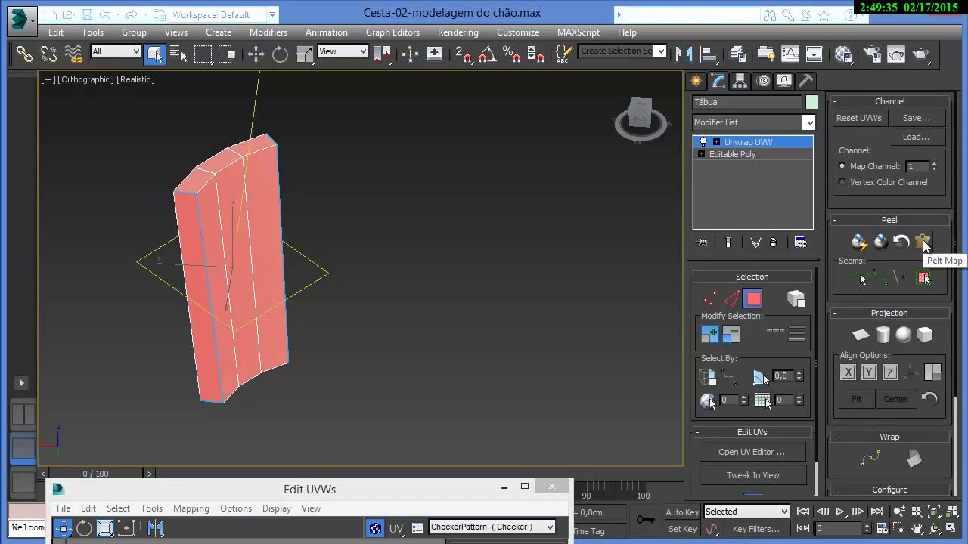
pyautogui.click(922, 241)
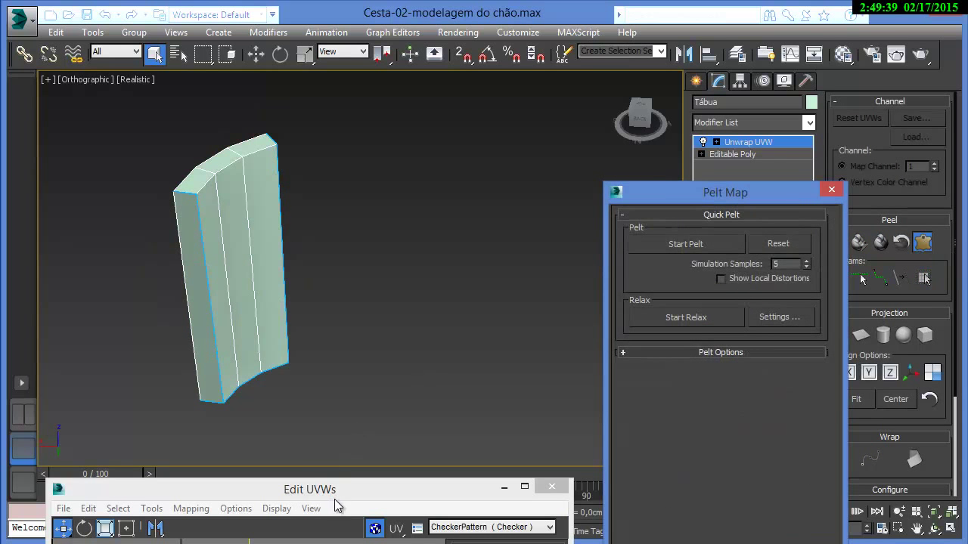
# - Arrange the UV editor and Pelt Map windows side by side, and run the pelt simulation on the board's UVs until they spread out
pyautogui.moveTo(338, 497); pyautogui.dragTo(383, 55)
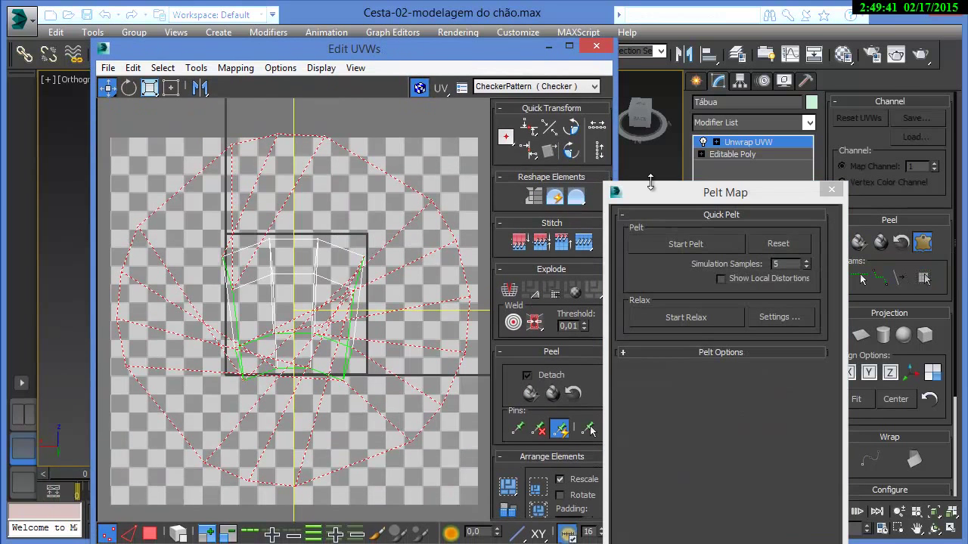
pyautogui.moveTo(685, 197); pyautogui.dragTo(745, 72)
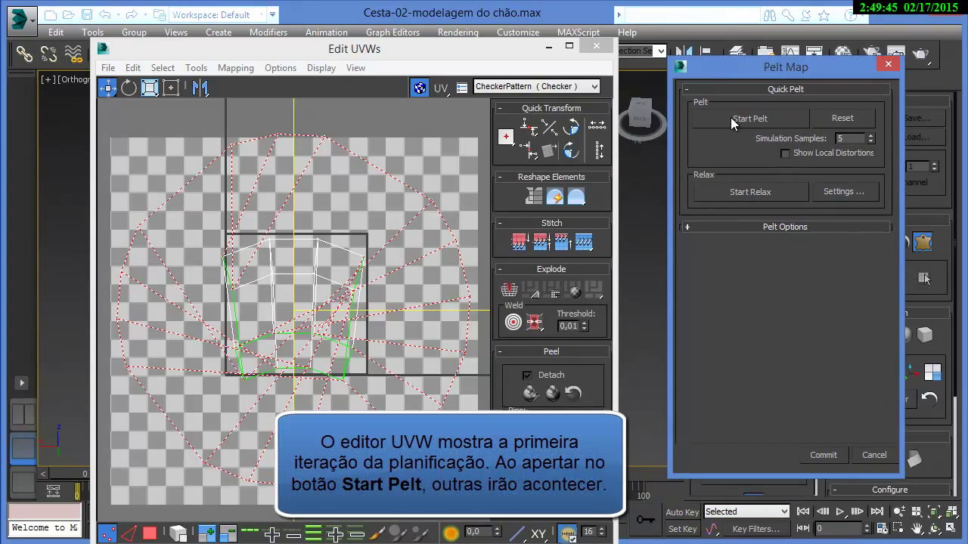
pyautogui.click(730, 119)
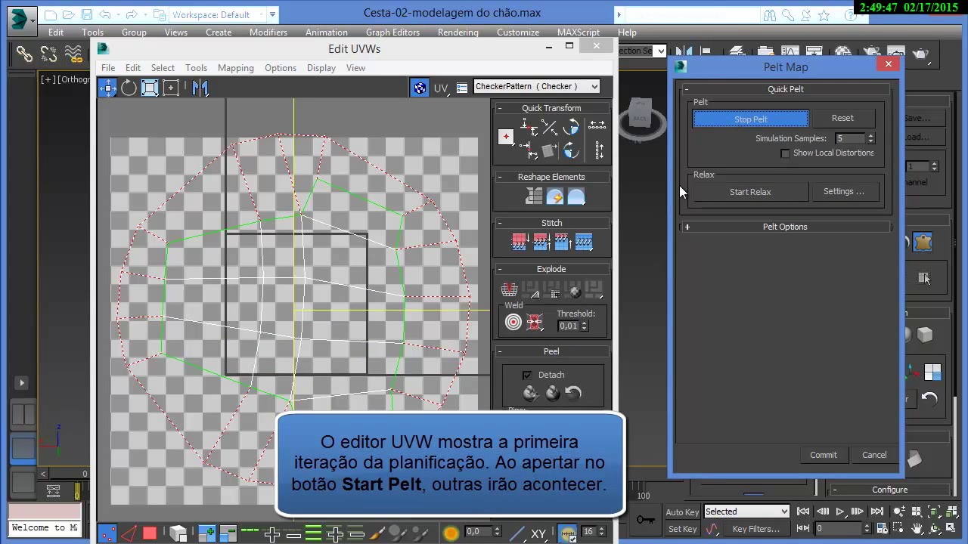
pyautogui.click(730, 119)
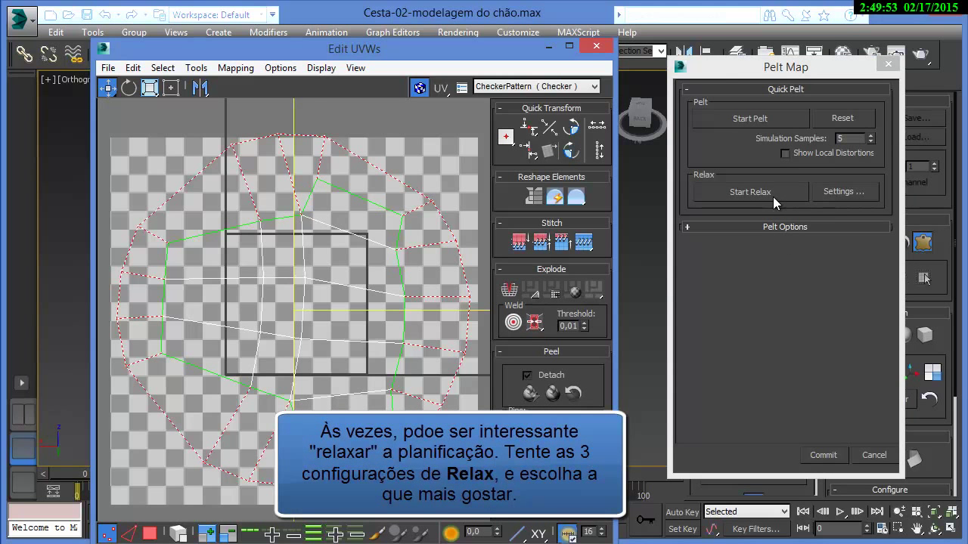
# - Review the Relax By Edge Angles settings, run the pelt relax until the board's UVs straighten, and commit the pelt map
pyautogui.click(839, 195)
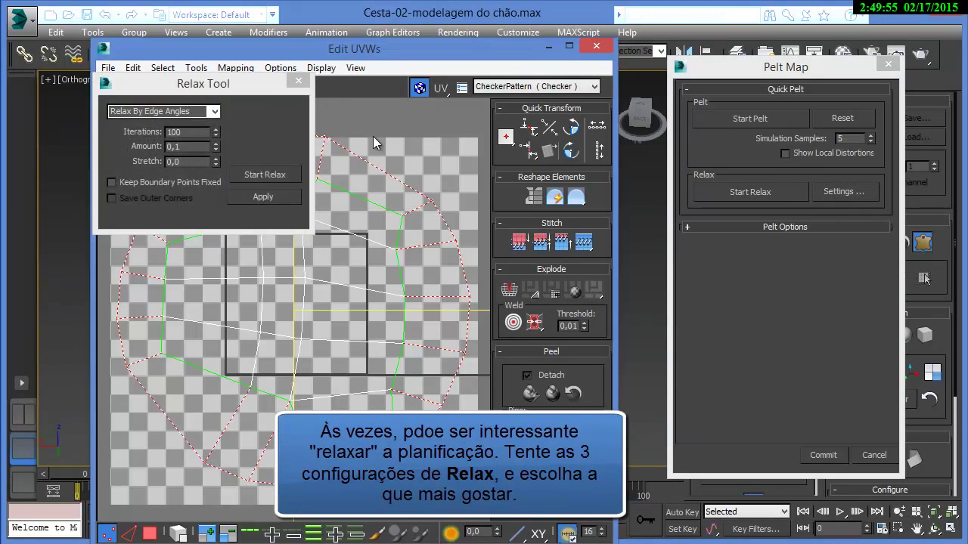
pyautogui.click(299, 81)
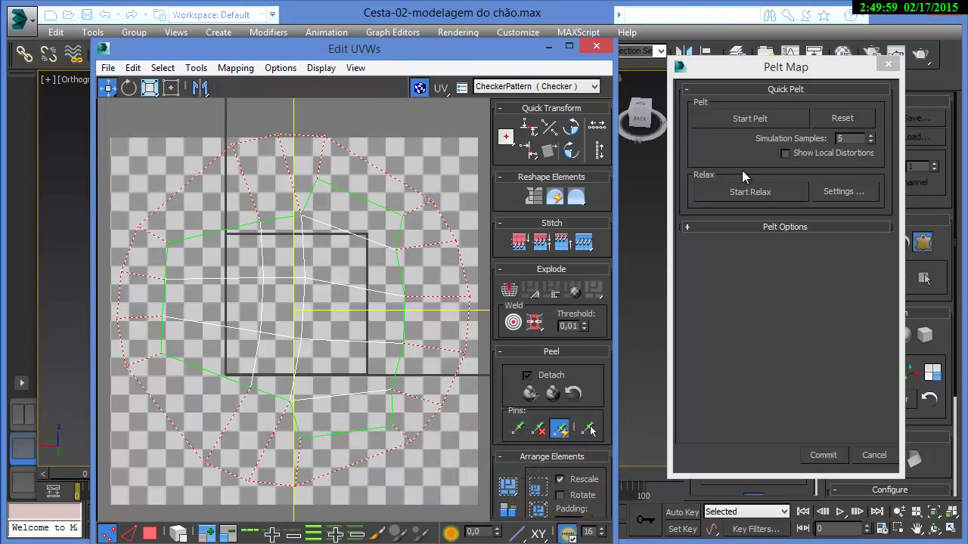
pyautogui.click(751, 193)
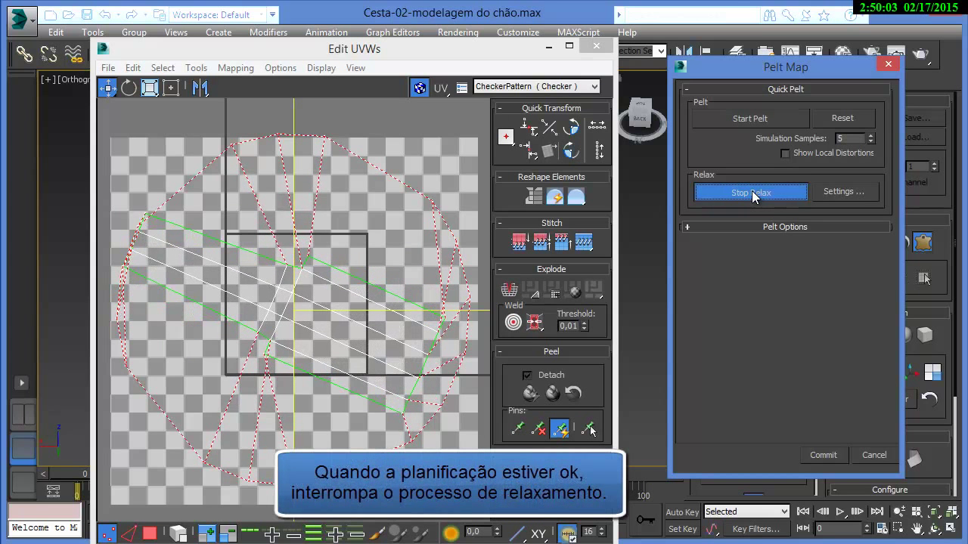
pyautogui.click(751, 194)
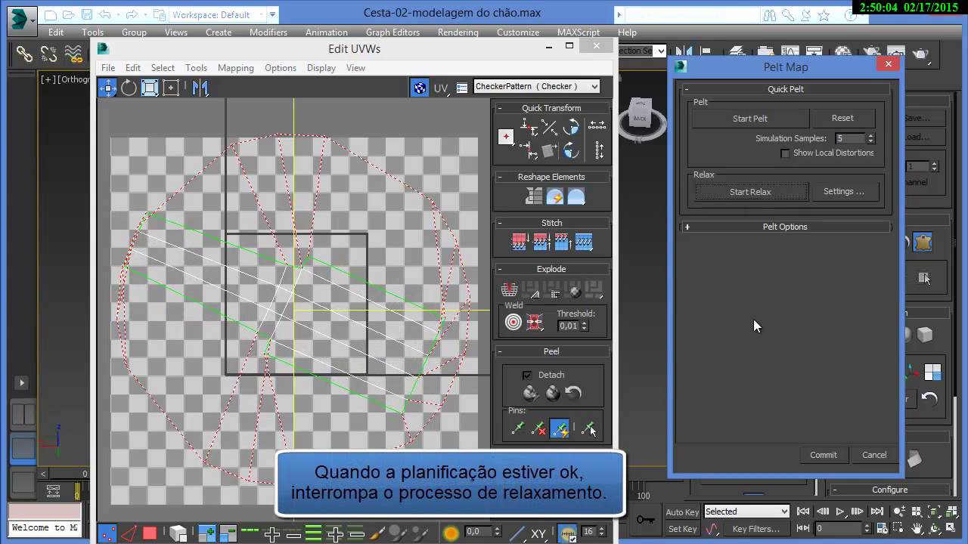
pyautogui.click(823, 455)
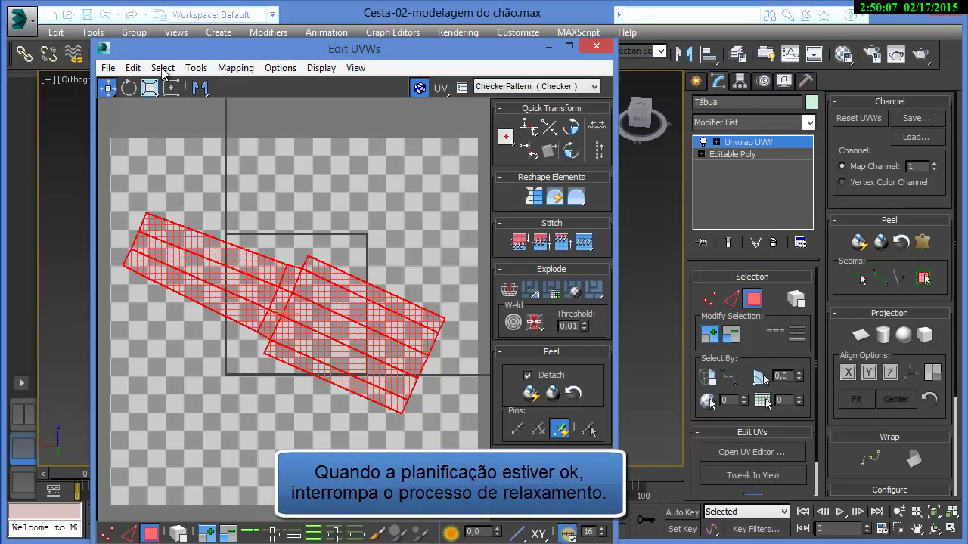
# - Pack the board's UVs with Recursive Packing, 0,02 padding and Rotate Clusters enabled, and close the UV editor
pyautogui.click(108, 67)
pyautogui.moveTo(195, 68)
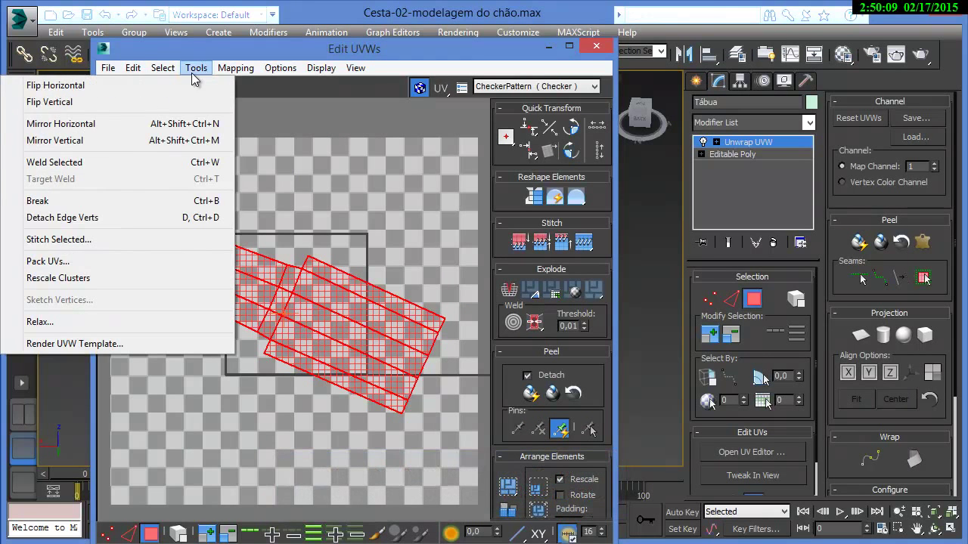
pyautogui.click(80, 262)
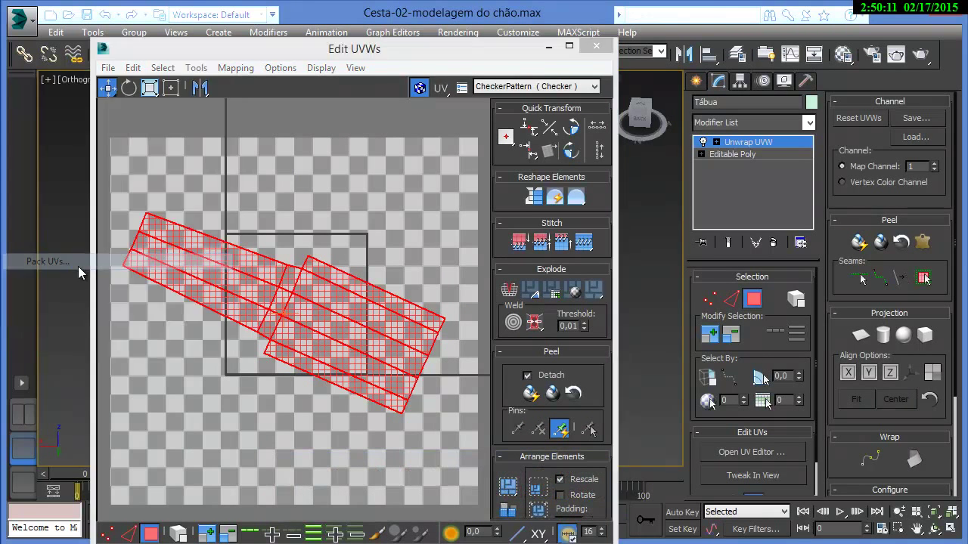
pyautogui.click(140, 159)
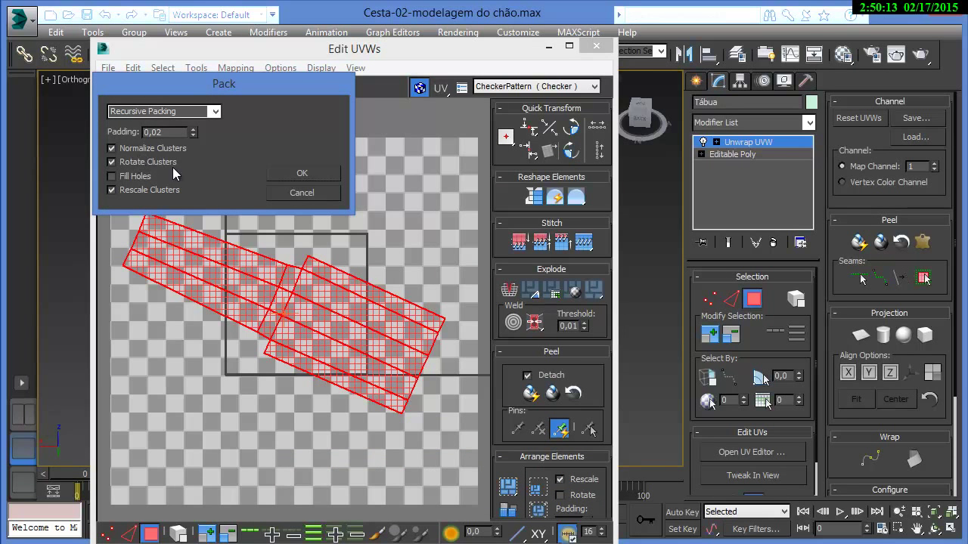
pyautogui.click(292, 173)
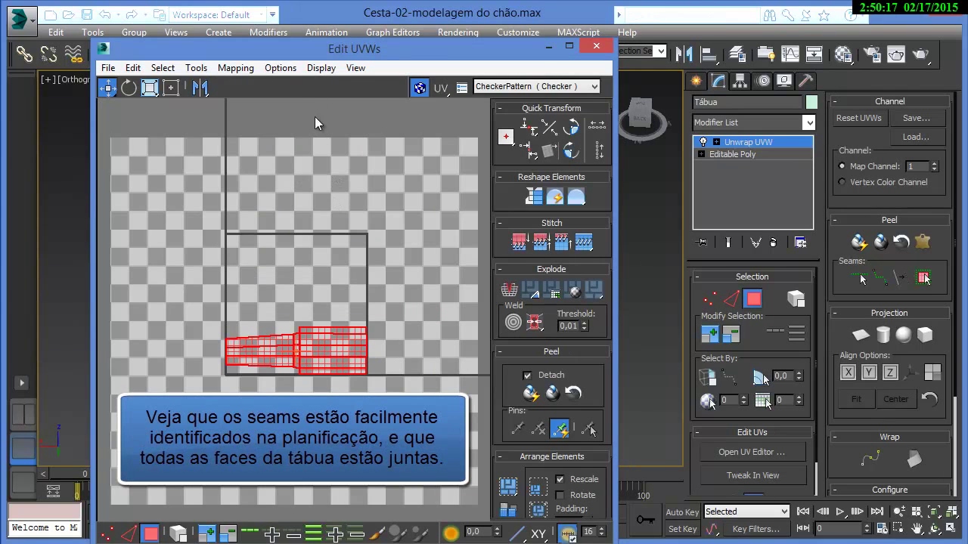
pyautogui.click(601, 48)
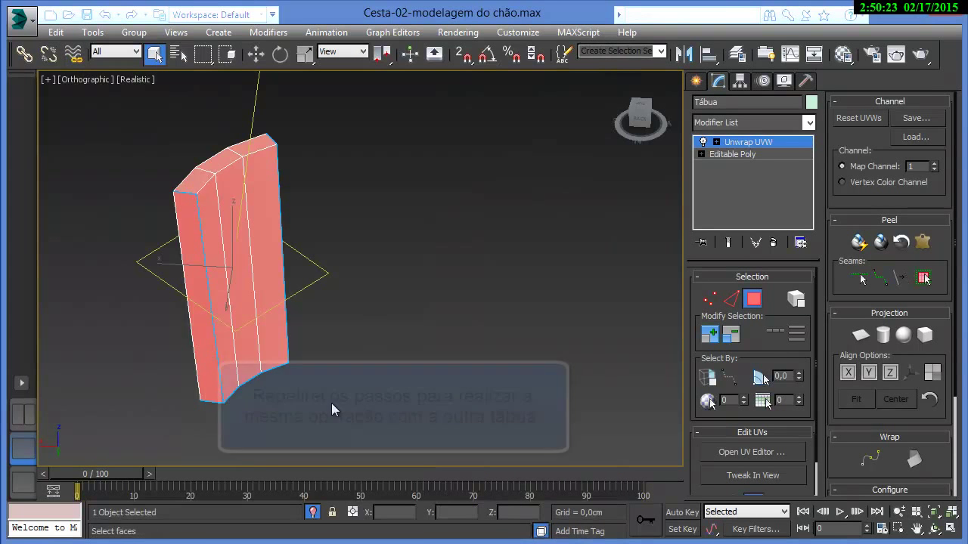
# - Exit isolation and face selection on the finished board, and isolate the second board, Tábua com furo
pyautogui.click(313, 513)
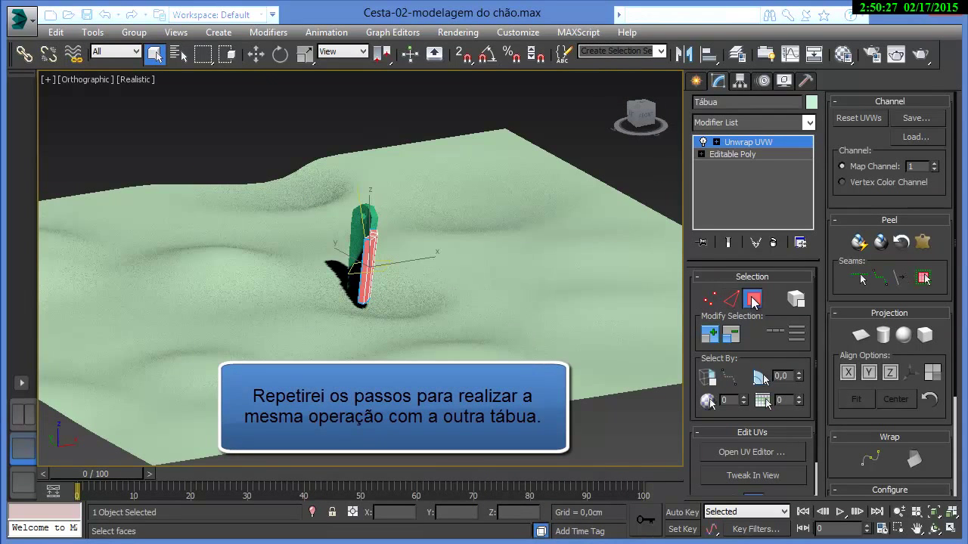
pyautogui.click(752, 301)
pyautogui.click(359, 214)
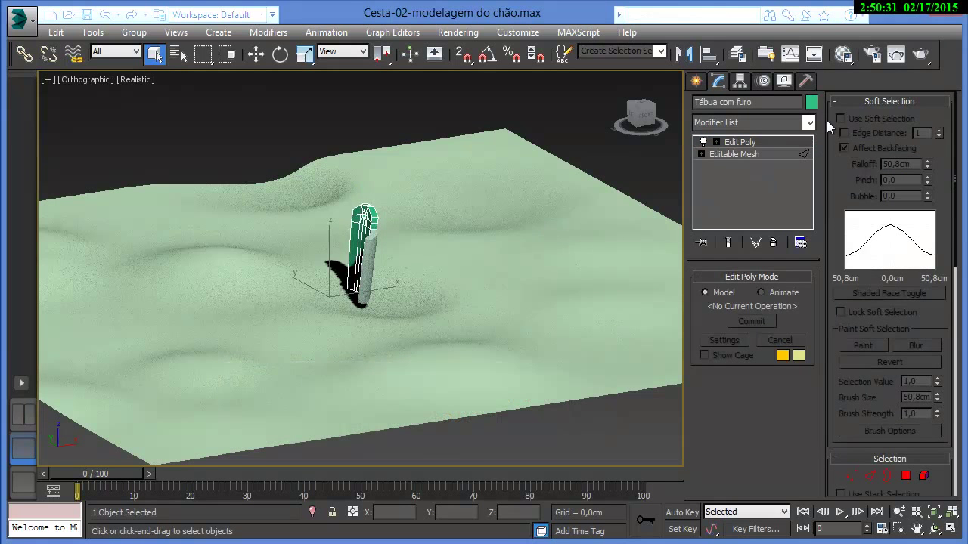
pyautogui.click(313, 513)
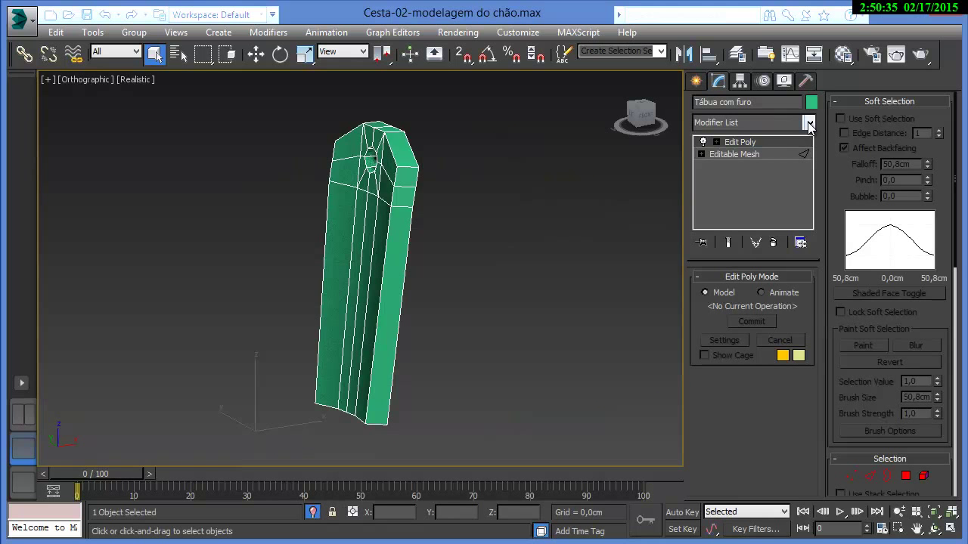
# - Apply an Unwrap UVW modifier to the board with the hole
pyautogui.click(808, 123)
pyautogui.scroll(-10, 751, 247)
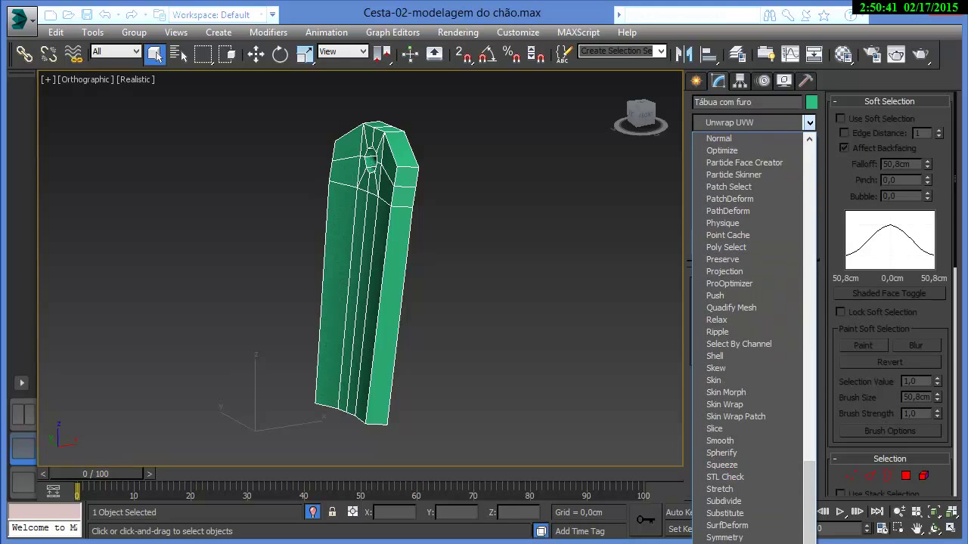
pyautogui.click(724, 541)
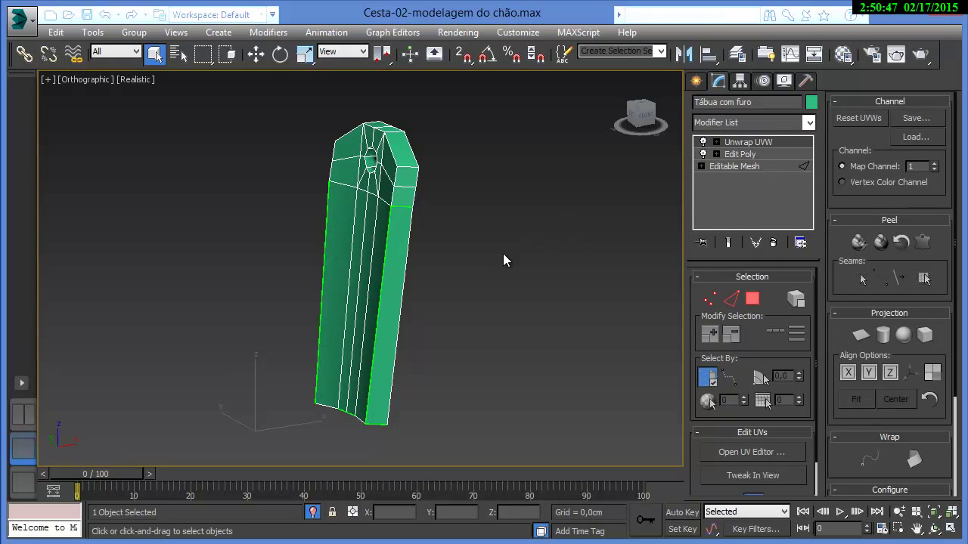
pyautogui.keyDown('alt'); pyautogui.moveTo(323, 329); pyautogui.dragTo(450, 325, button='middle'); pyautogui.keyUp('alt')
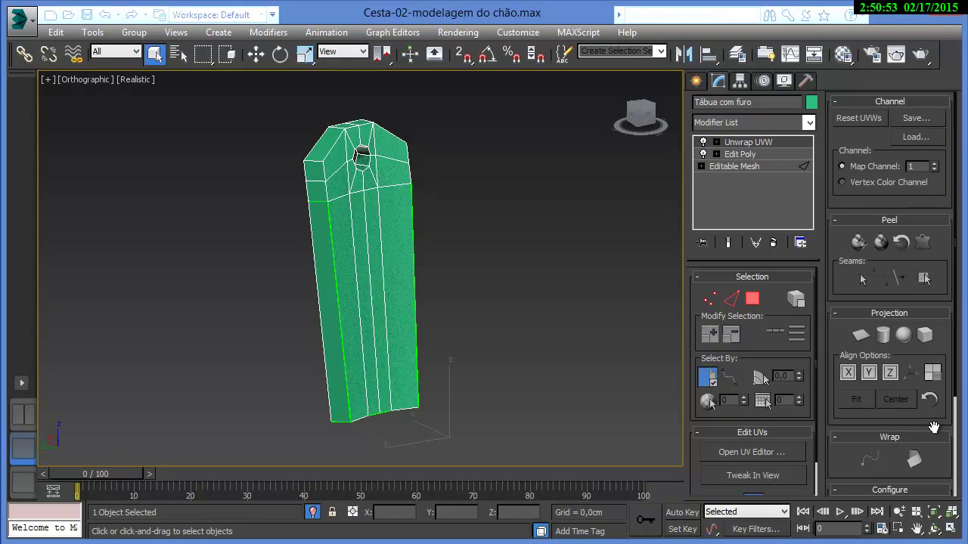
pyautogui.moveTo(934, 428); pyautogui.dragTo(931, 297)
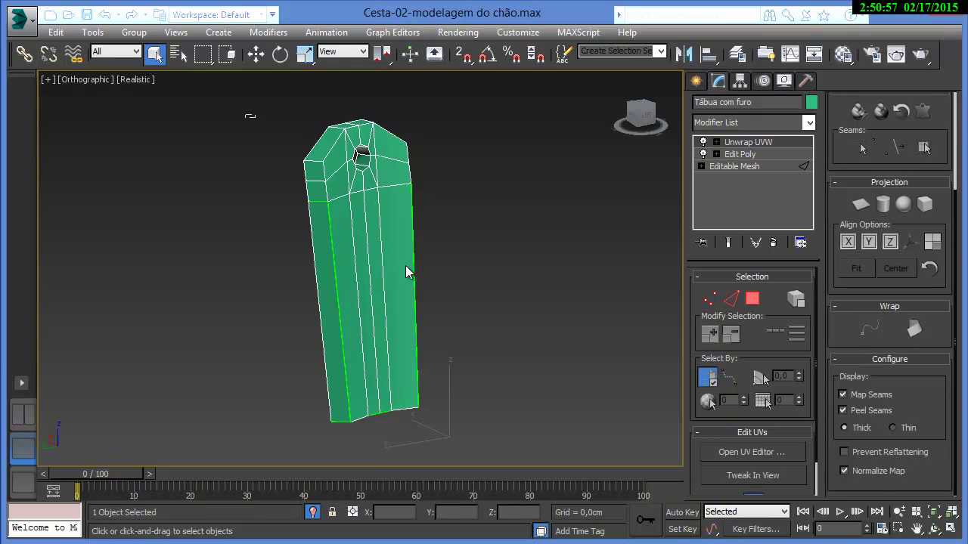
pyautogui.click(496, 393)
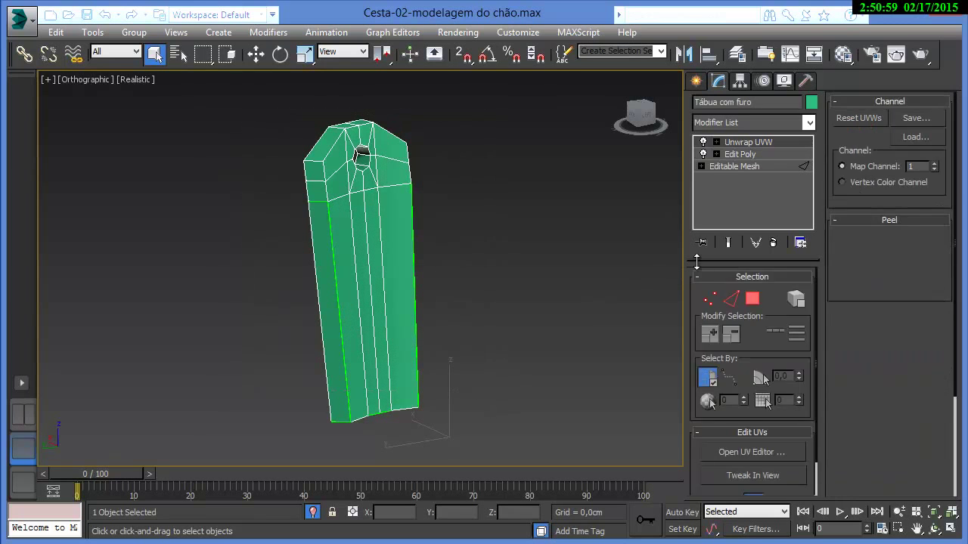
# - Select every face of the holed board, front and back, with Ignore Backfacing turned off
pyautogui.click(752, 299)
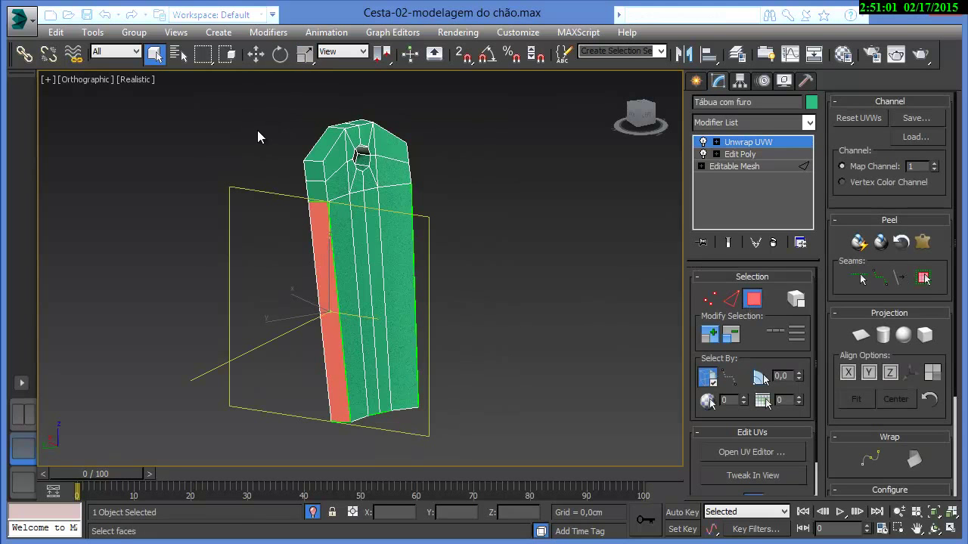
pyautogui.moveTo(511, 370); pyautogui.dragTo(512, 387)
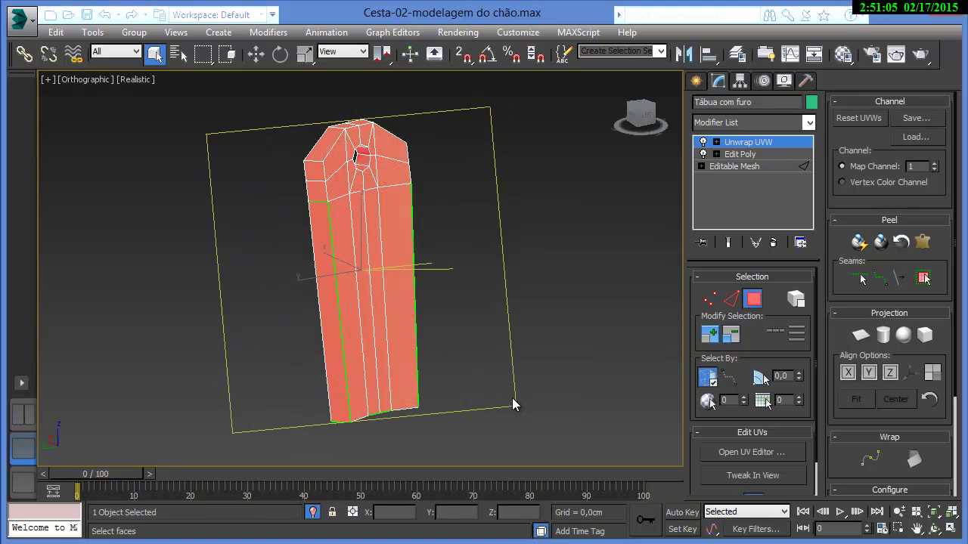
pyautogui.keyDown('alt'); pyautogui.moveTo(443, 287); pyautogui.dragTo(564, 313, button='middle'); pyautogui.keyUp('alt')
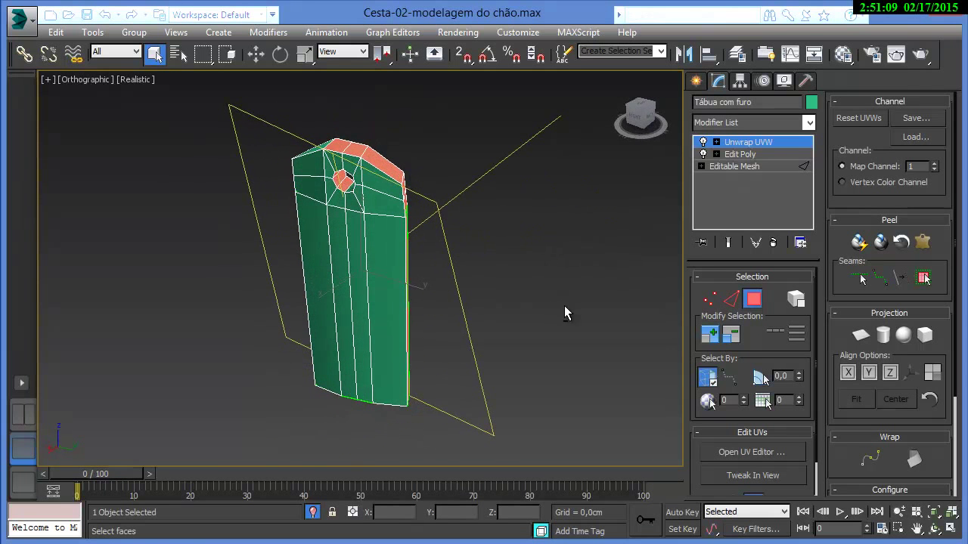
pyautogui.click(707, 377)
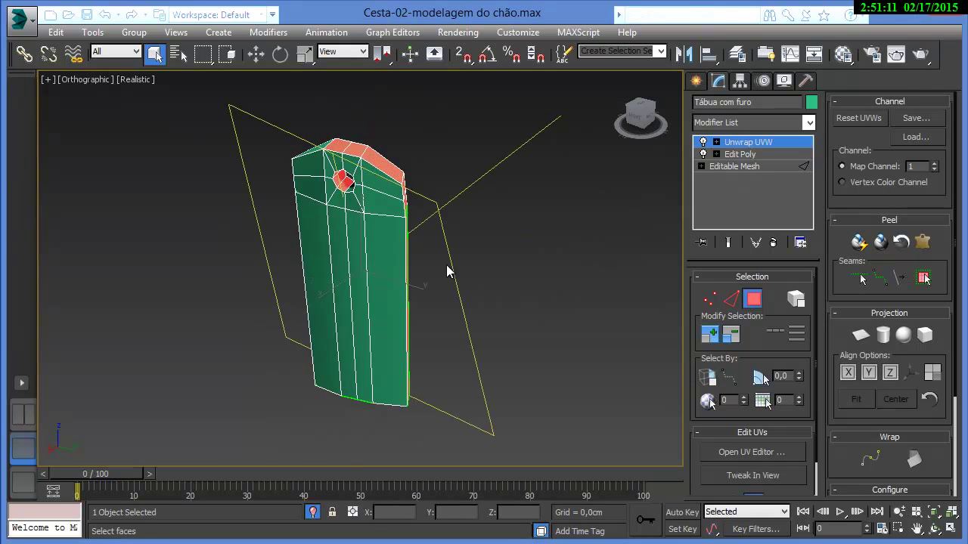
pyautogui.moveTo(448, 326); pyautogui.dragTo(541, 444)
pyautogui.keyDown('alt'); pyautogui.moveTo(476, 304); pyautogui.dragTo(290, 263, button='middle'); pyautogui.keyUp('alt')
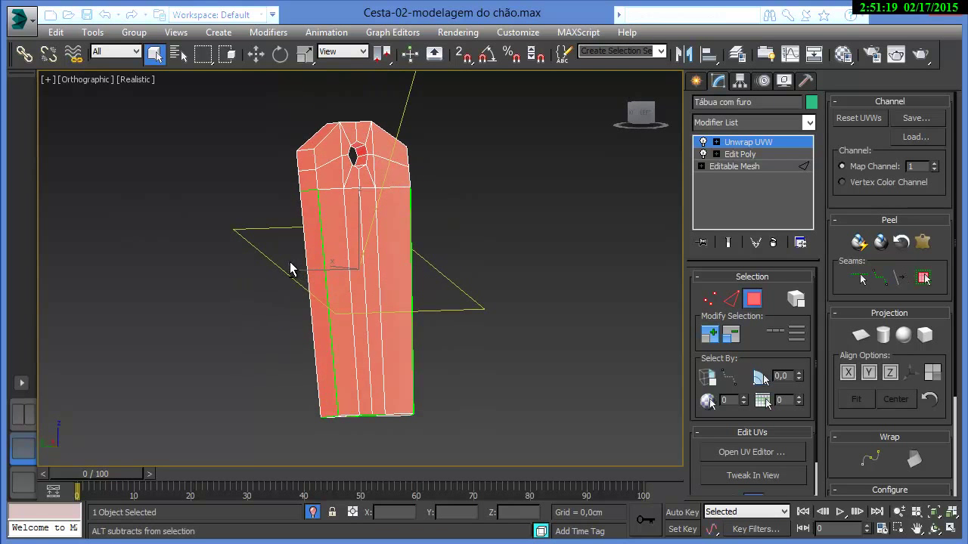
# - Open the UV editor for the selected faces and place it beside the holed board
pyautogui.moveTo(555, 290); pyautogui.dragTo(326, 288, button='middle')
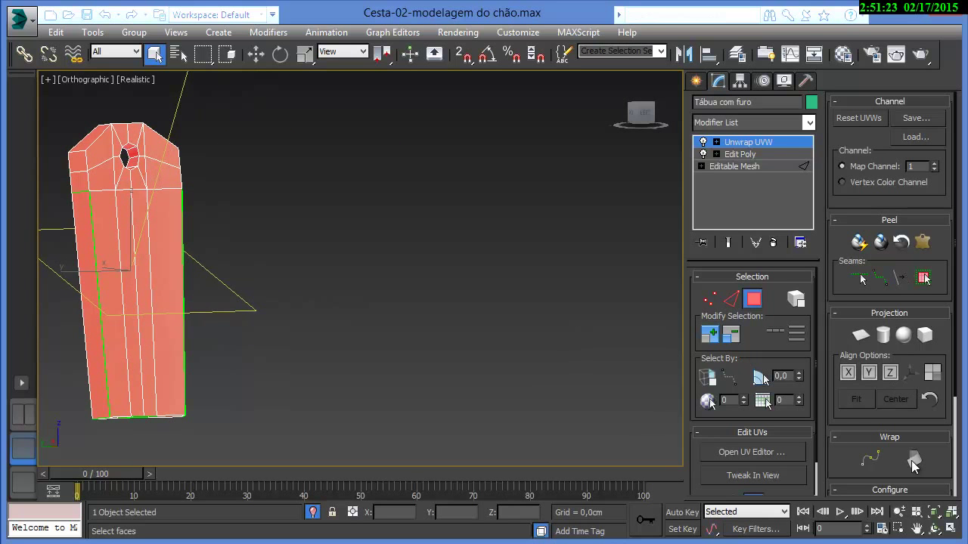
pyautogui.click(722, 452)
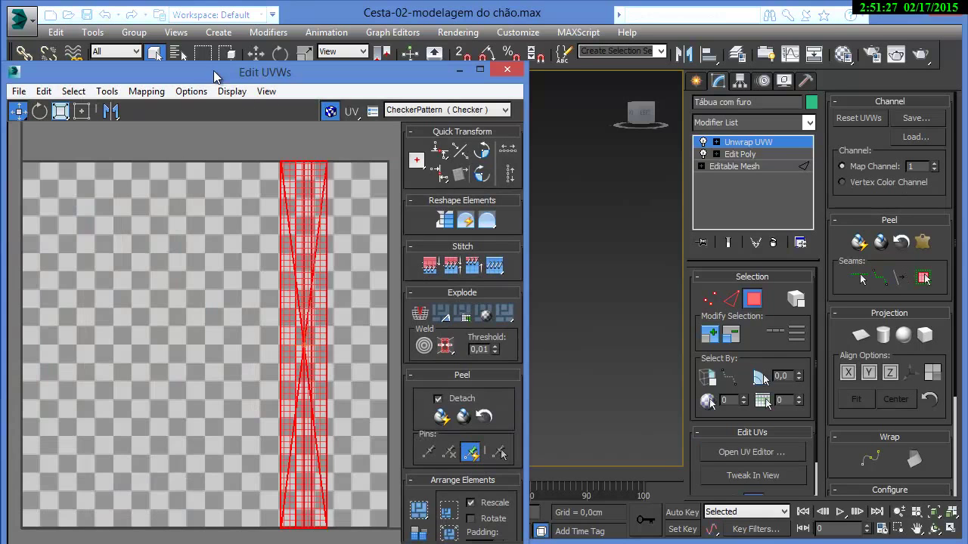
pyautogui.moveTo(217, 75); pyautogui.dragTo(611, 21)
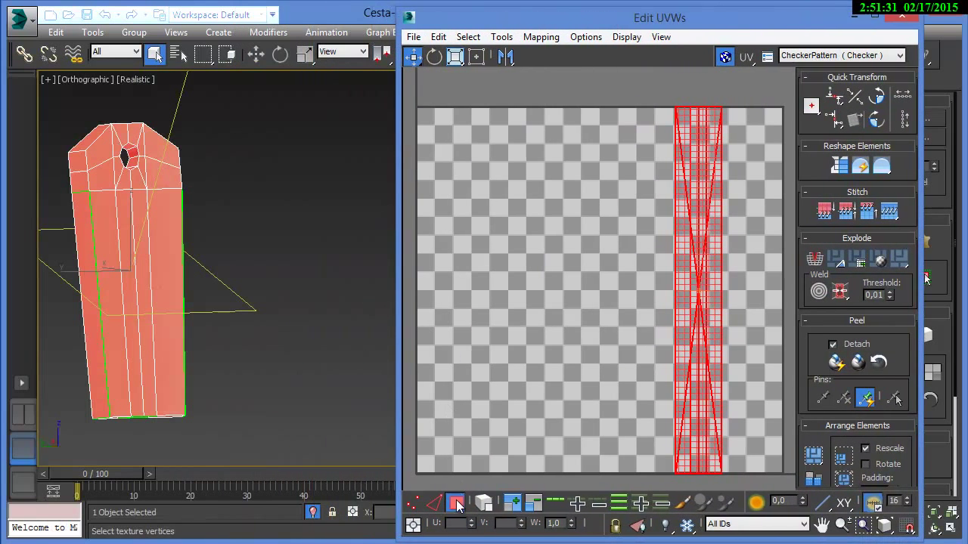
# - Select individual long front faces to locate them in the UV layout, and reselect all of the holed board's faces
pyautogui.click(168, 266)
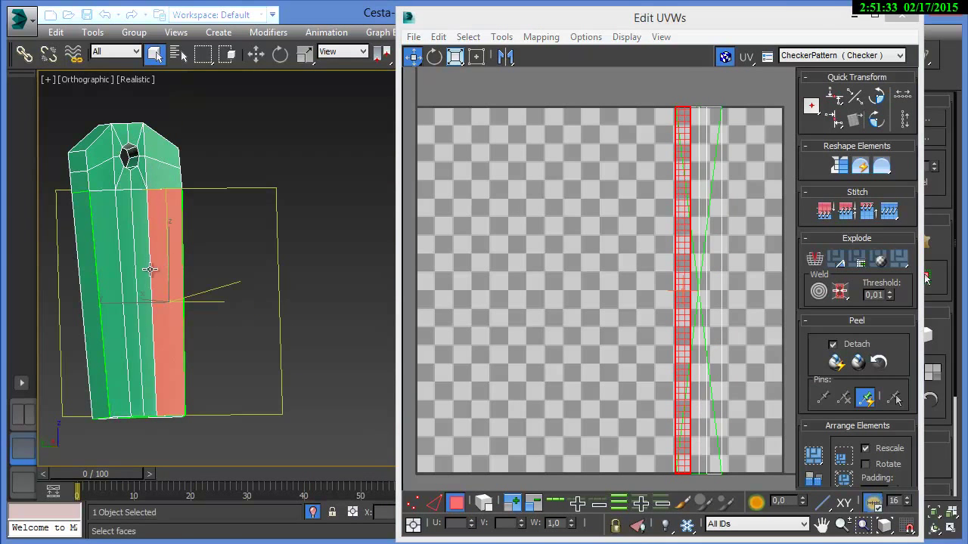
pyautogui.click(136, 273)
pyautogui.click(127, 277)
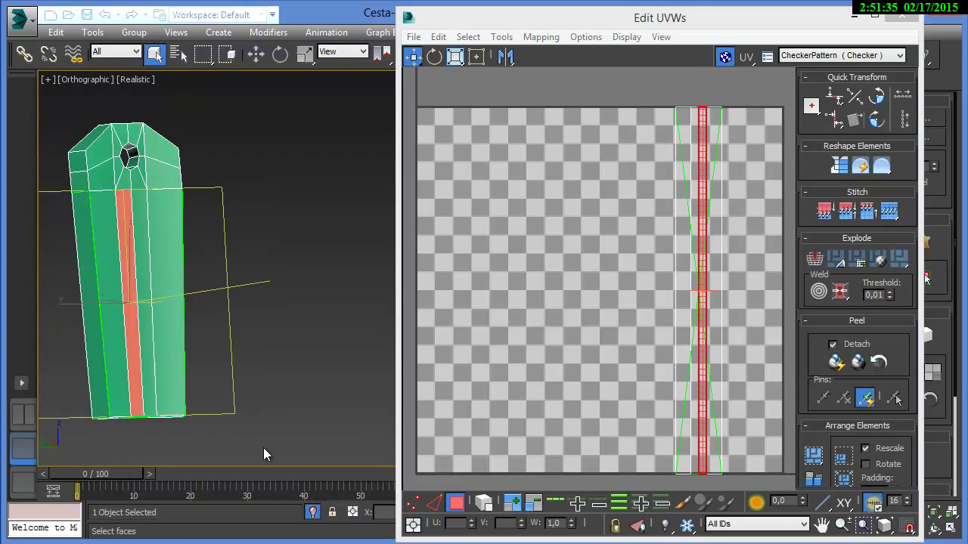
pyautogui.moveTo(127, 214); pyautogui.dragTo(48, 115)
pyautogui.keyDown('alt'); pyautogui.moveTo(138, 221); pyautogui.dragTo(116, 247, button='middle'); pyautogui.keyUp('alt')
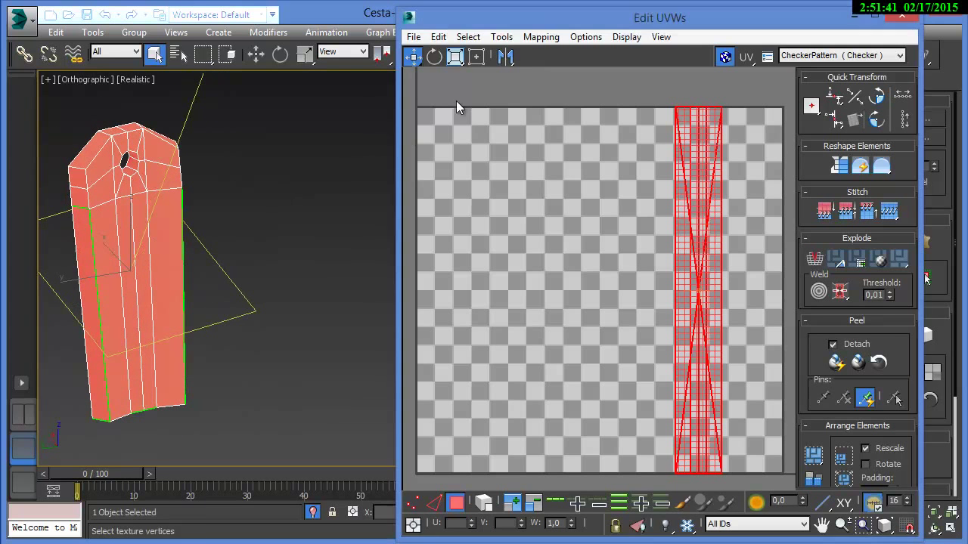
# - Apply Flatten Mapping to all faces of the holed board with a polygon angle of 45 and a spacing of 0.02
pyautogui.click(508, 37)
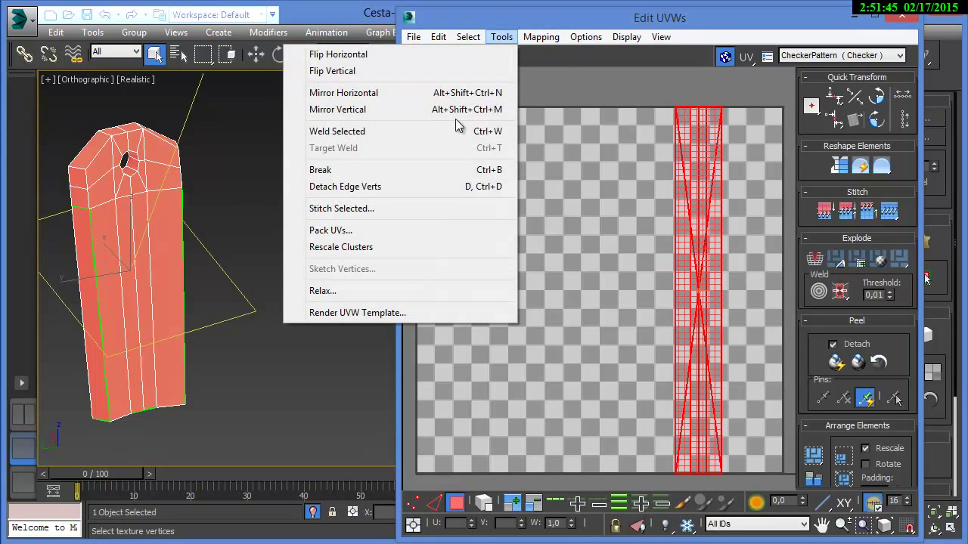
pyautogui.moveTo(540, 38)
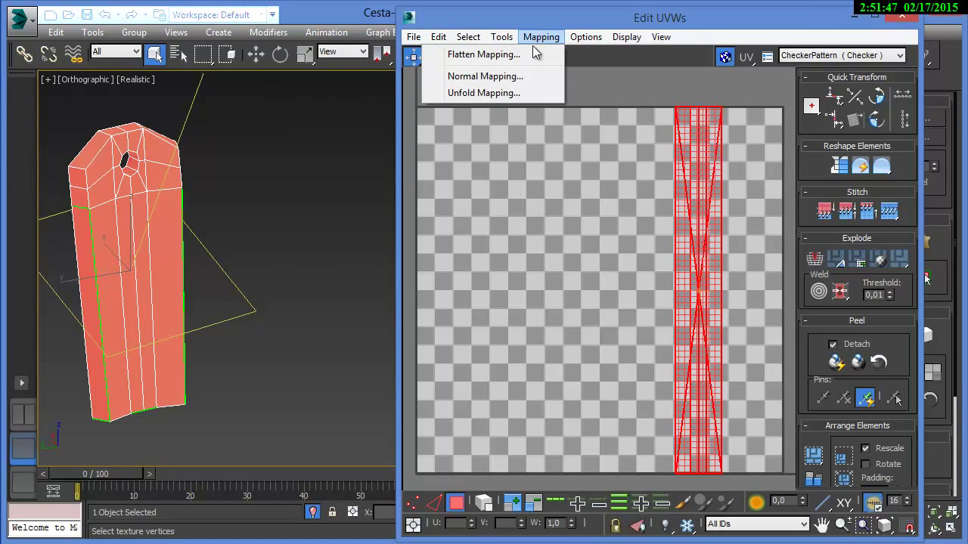
pyautogui.click(526, 54)
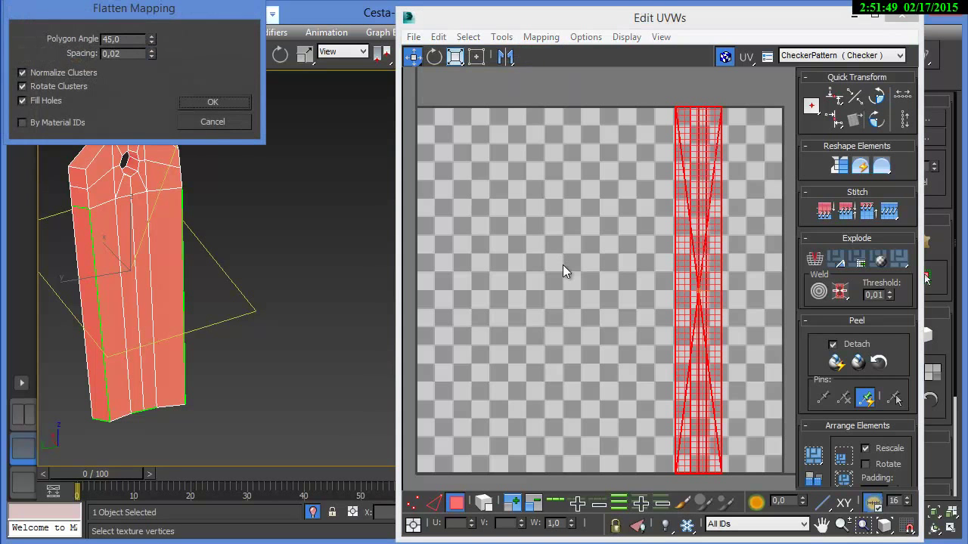
pyautogui.click(213, 102)
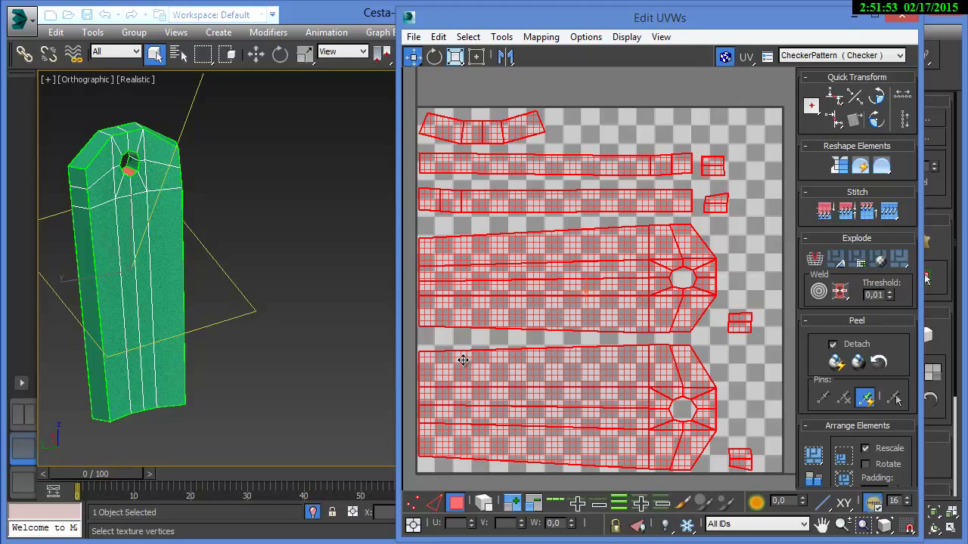
# - Select individual front faces of the holed board to locate them in the flattened UV layout, and minimize the UV editor
pyautogui.click(168, 172)
pyautogui.click(170, 208)
pyautogui.click(167, 298)
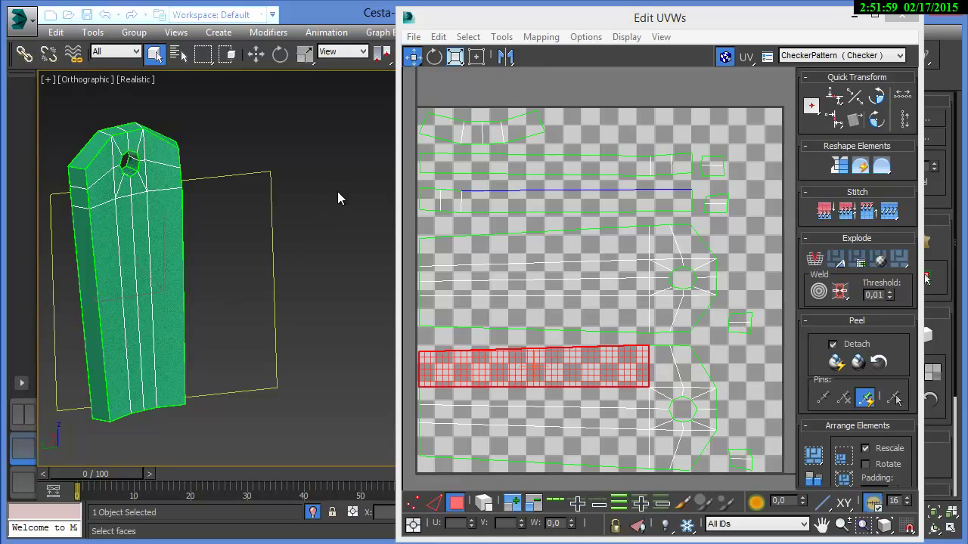
pyautogui.click(853, 18)
pyautogui.click(852, 16)
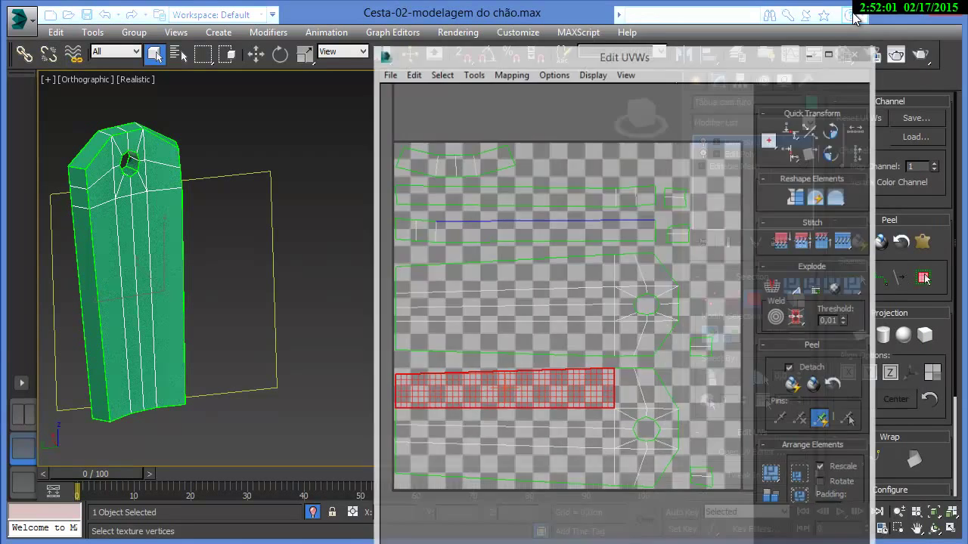
# - Reselect all of the holed board's faces and turn off the Map Seams display
pyautogui.moveTo(129, 248); pyautogui.dragTo(58, 110)
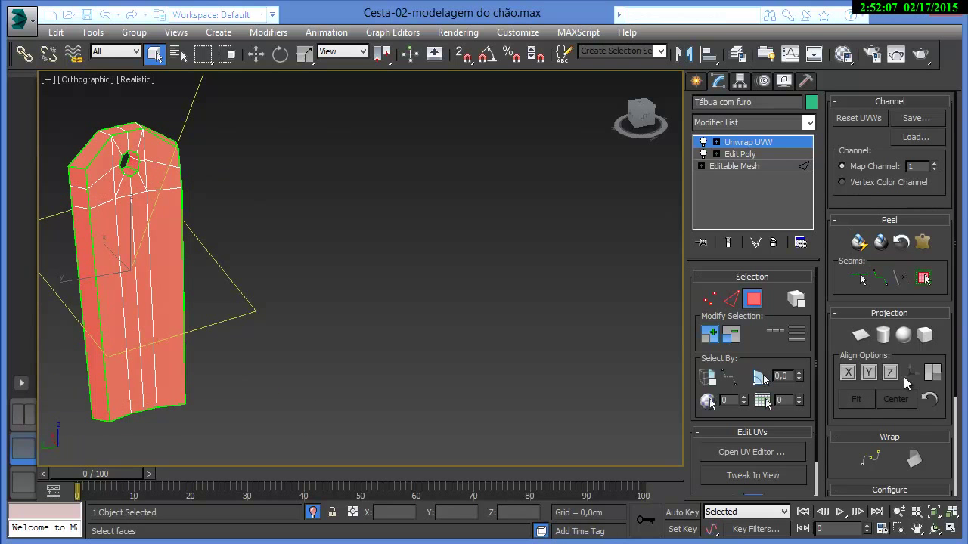
pyautogui.scroll(-3, 937, 420)
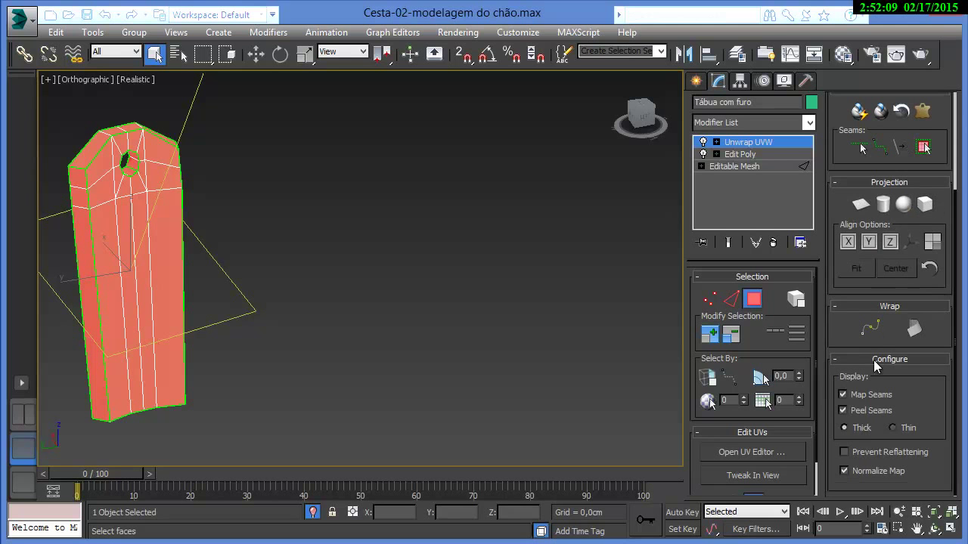
pyautogui.click(847, 396)
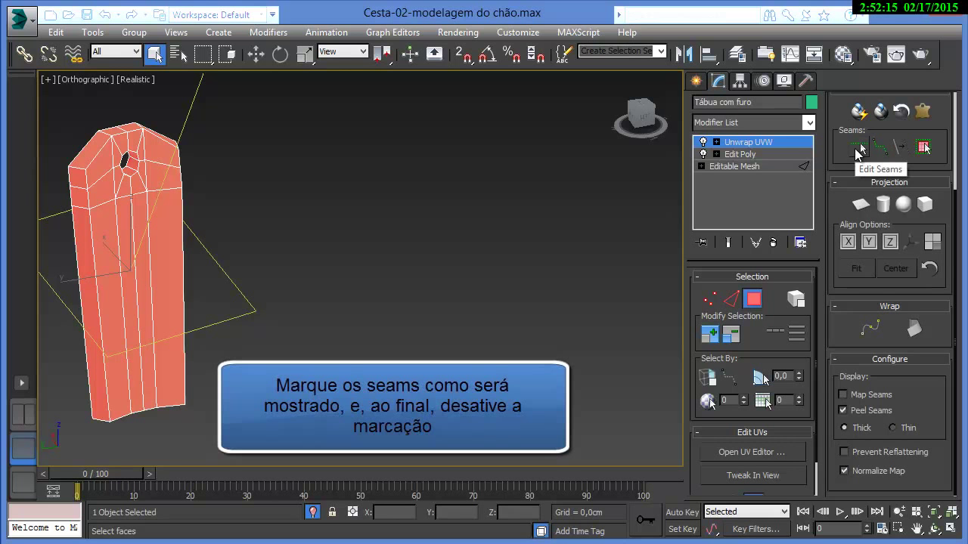
# - With Edit Seams, mark the board's long front side edges up to the shoulders and the short shoulder edges across its thickness
pyautogui.click(859, 143)
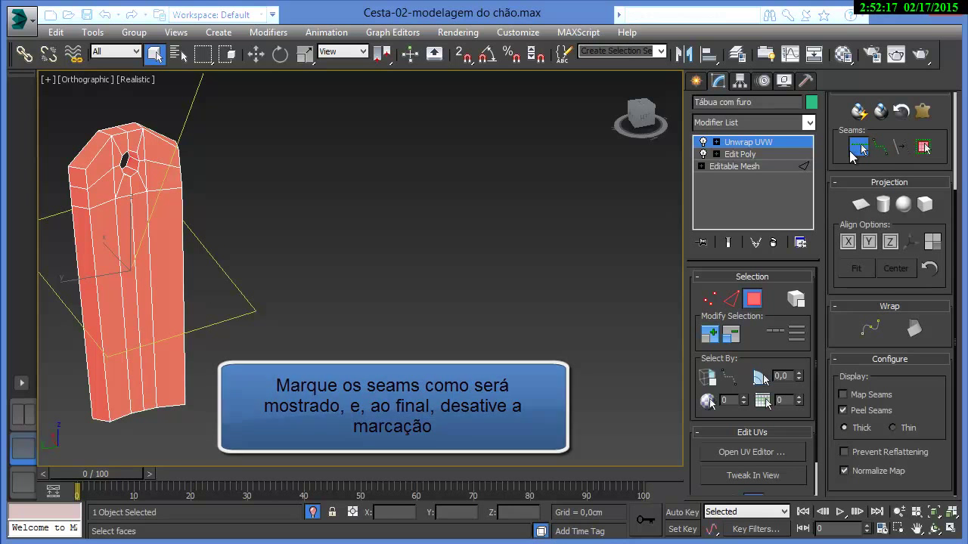
pyautogui.moveTo(336, 301); pyautogui.dragTo(264, 309, button='middle')
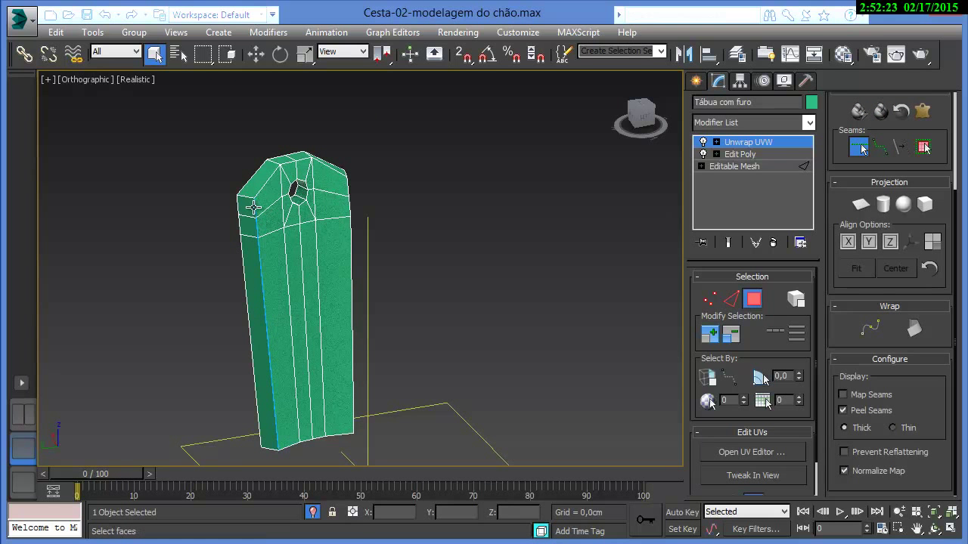
pyautogui.click(352, 274)
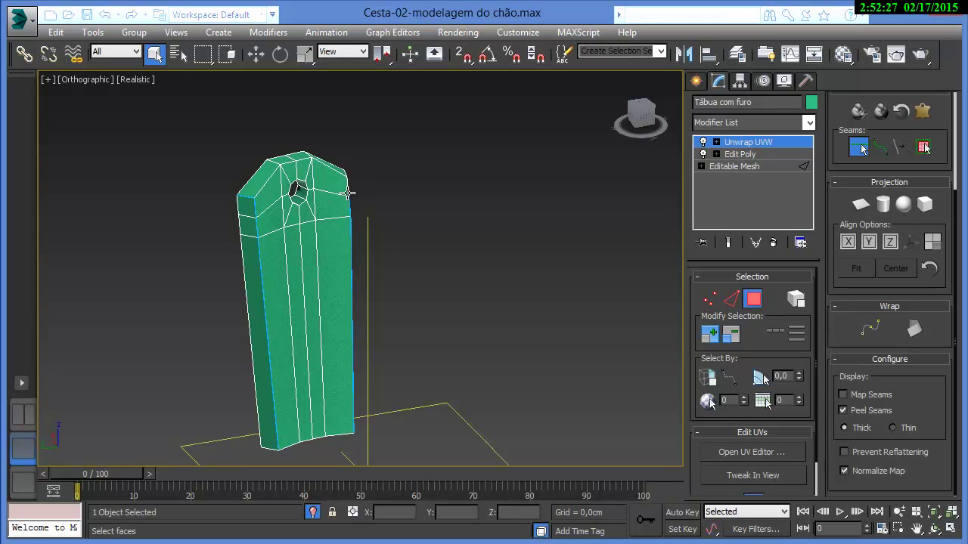
pyautogui.scroll(4, 348, 185)
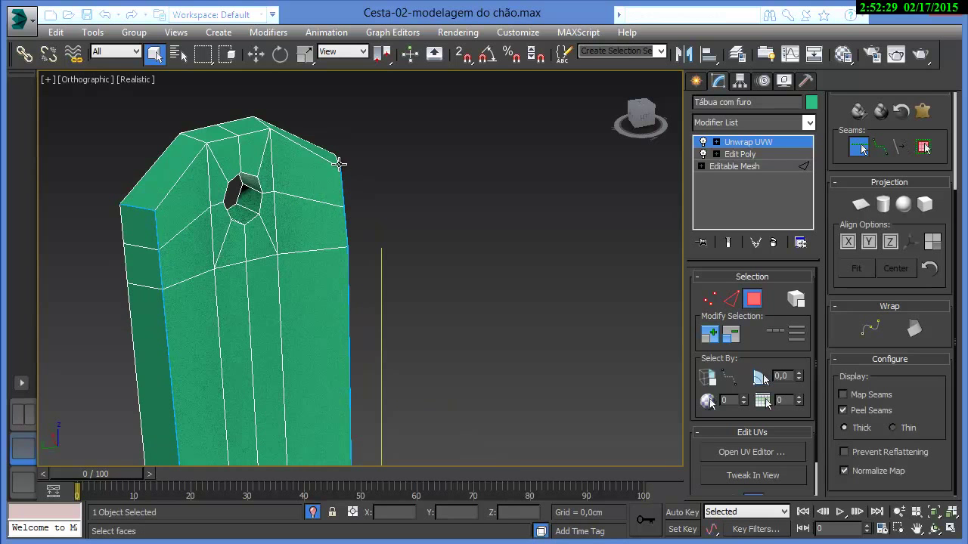
pyautogui.scroll(2, 357, 225)
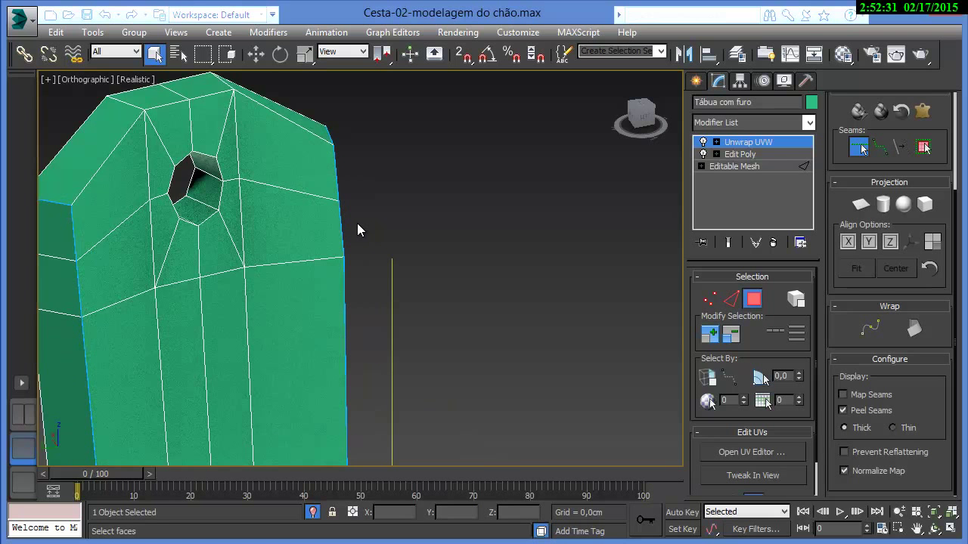
pyautogui.keyDown('alt'); pyautogui.moveTo(389, 241); pyautogui.dragTo(359, 251, button='middle'); pyautogui.keyUp('alt')
pyautogui.scroll(2, 359, 251)
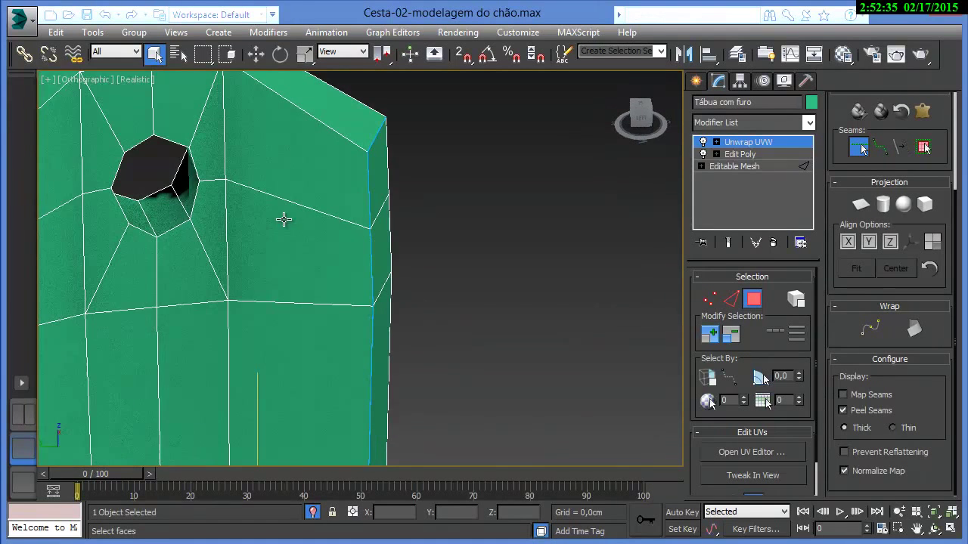
# - Mark the edges around the hole's rim on the front of the board as seams
pyautogui.click(195, 198)
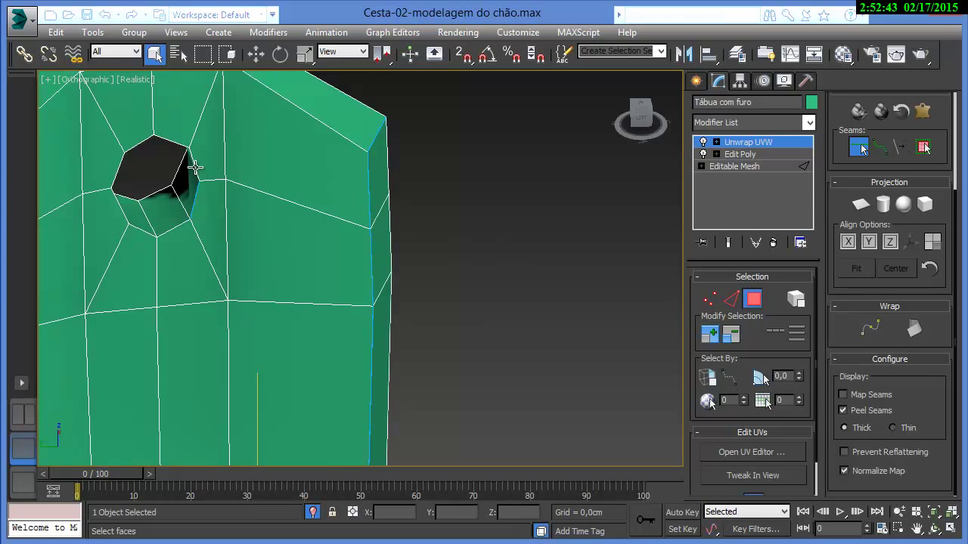
pyautogui.click(138, 144)
pyautogui.click(118, 184)
pyautogui.click(151, 234)
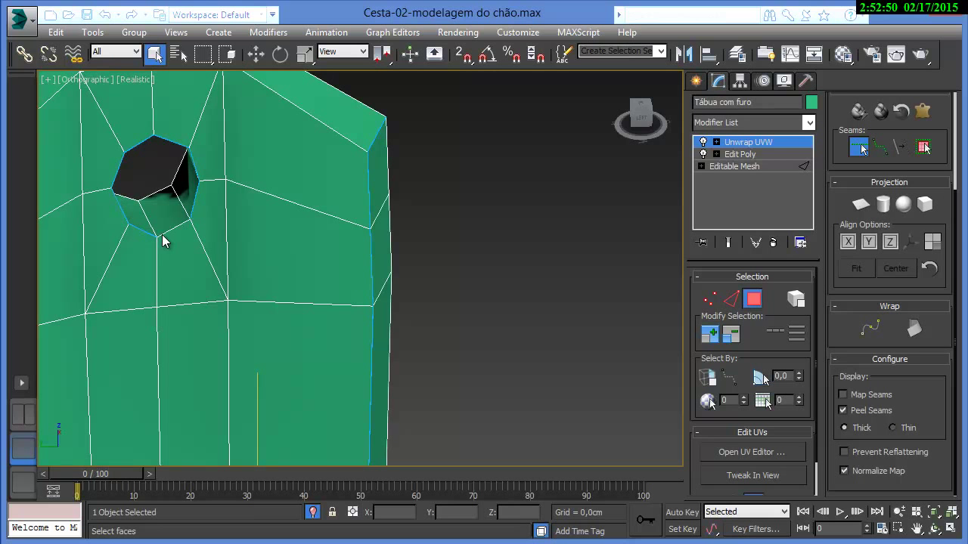
# - Mark the edges around the hole's rim on the back of the board as seams, and turn off Edit Seams
pyautogui.keyDown('alt'); pyautogui.moveTo(382, 250); pyautogui.dragTo(143, 166, button='middle'); pyautogui.keyUp('alt')
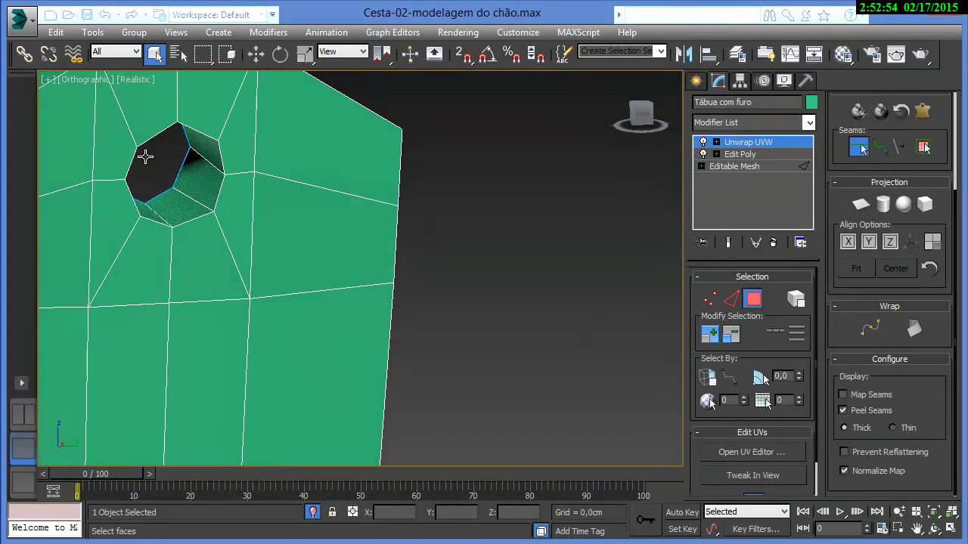
pyautogui.click(151, 137)
pyautogui.click(212, 140)
pyautogui.click(223, 164)
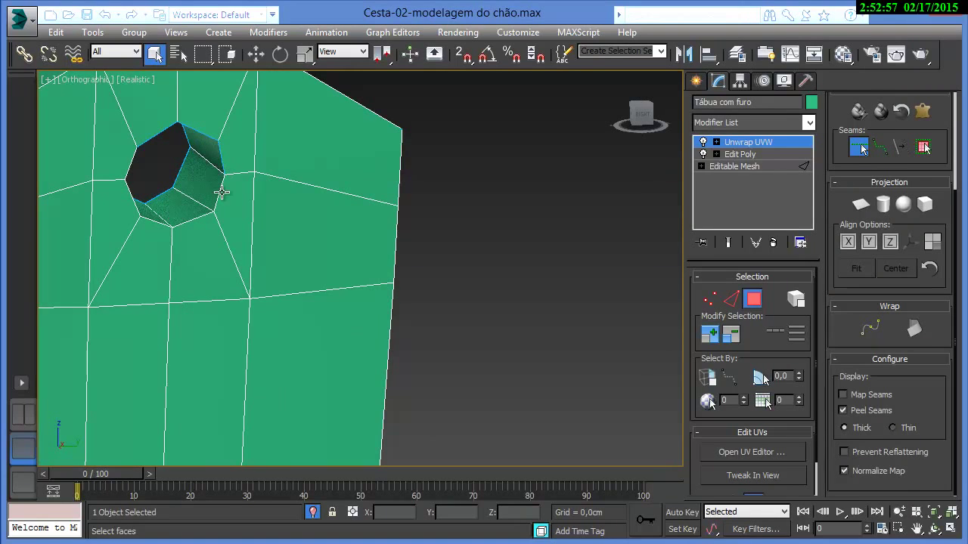
pyautogui.click(217, 199)
pyautogui.click(201, 216)
pyautogui.click(131, 160)
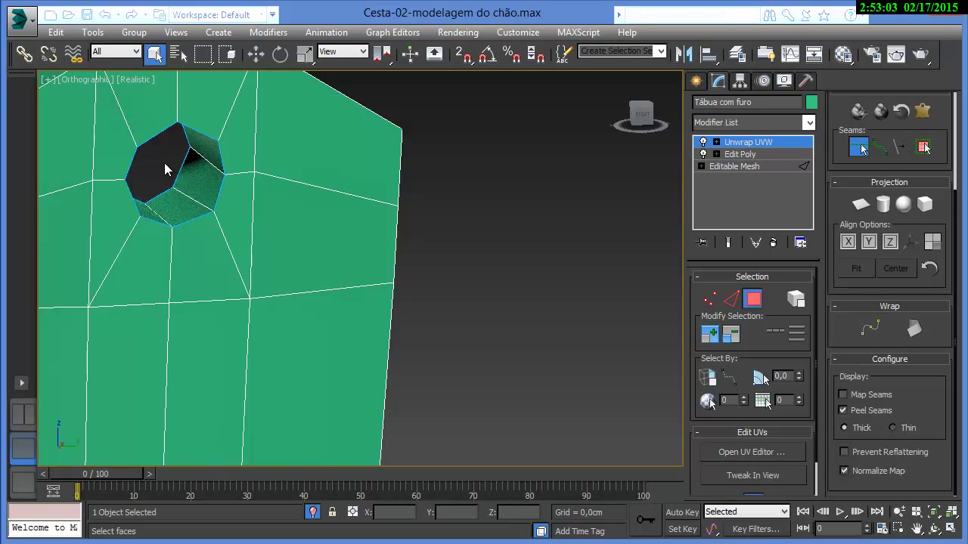
pyautogui.moveTo(132, 160)
pyautogui.keyDown('alt'); pyautogui.mouseDown(button='middle')
pyautogui.moveTo(158, 101)
pyautogui.moveTo(148, 111)
pyautogui.mouseUp(button='middle'); pyautogui.keyUp('alt')
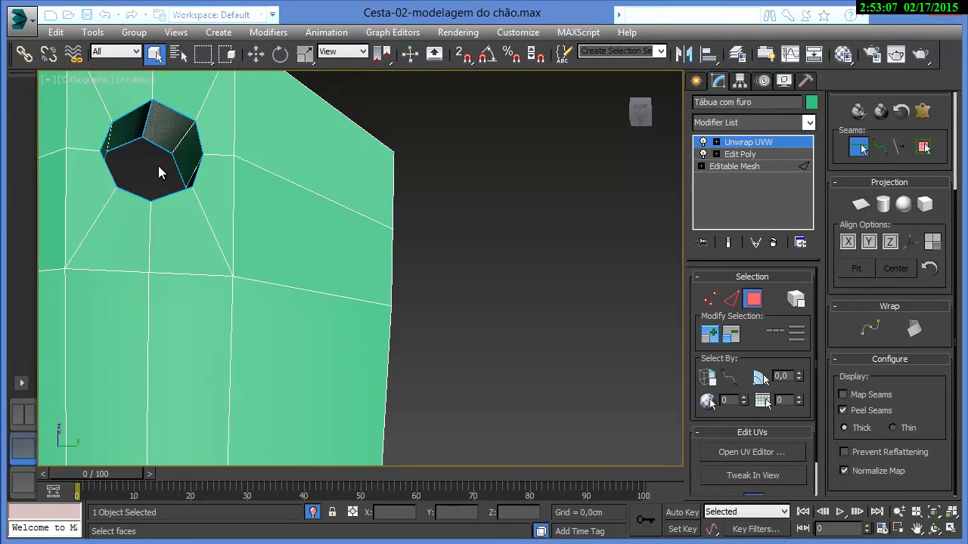
pyautogui.scroll(-6, 158, 166)
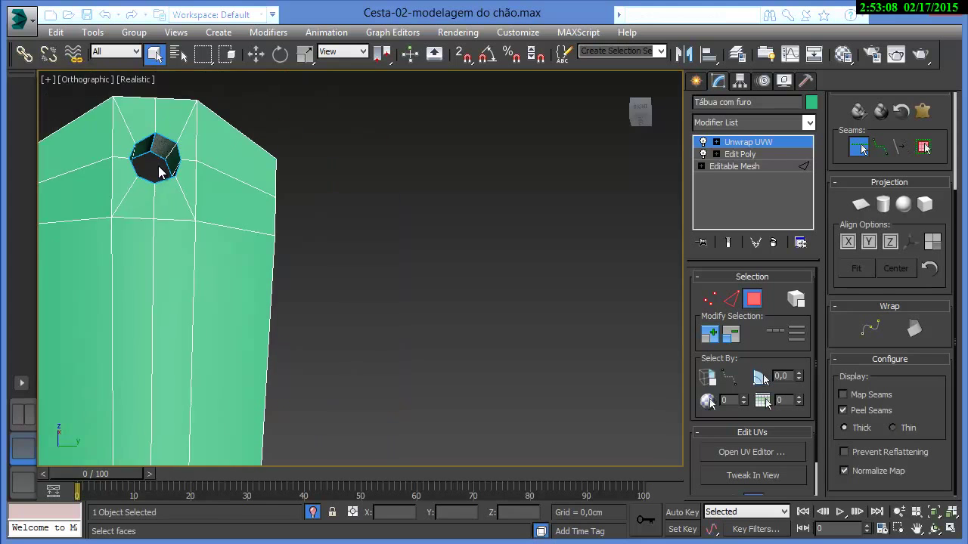
pyautogui.click(859, 150)
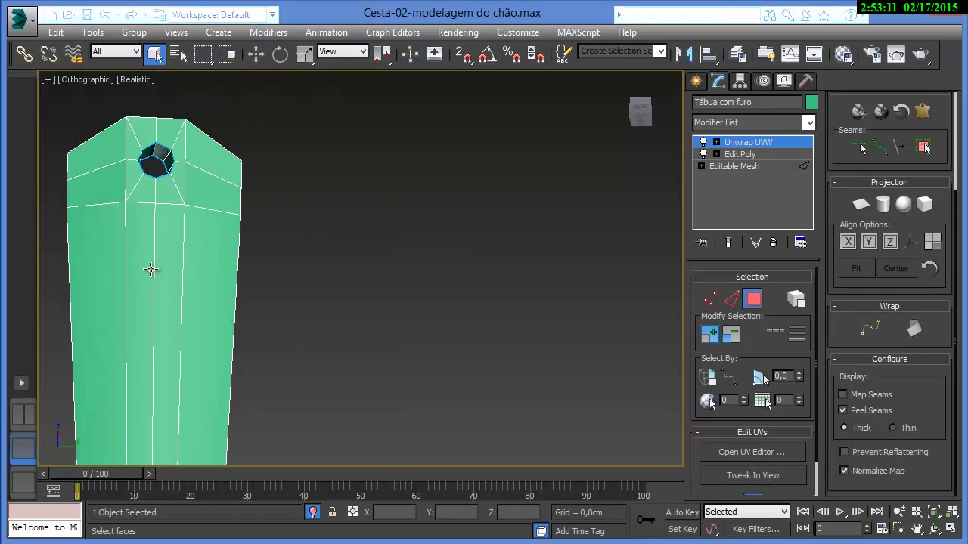
# - Examine the marked seams along the board's sides, shoulders and hole from several angles, leaving Edit Seams turned off
pyautogui.keyDown('alt'); pyautogui.moveTo(152, 269); pyautogui.dragTo(281, 317, button='middle'); pyautogui.keyUp('alt')
pyautogui.keyDown('alt'); pyautogui.moveTo(397, 354); pyautogui.dragTo(482, 350, button='middle'); pyautogui.keyUp('alt')
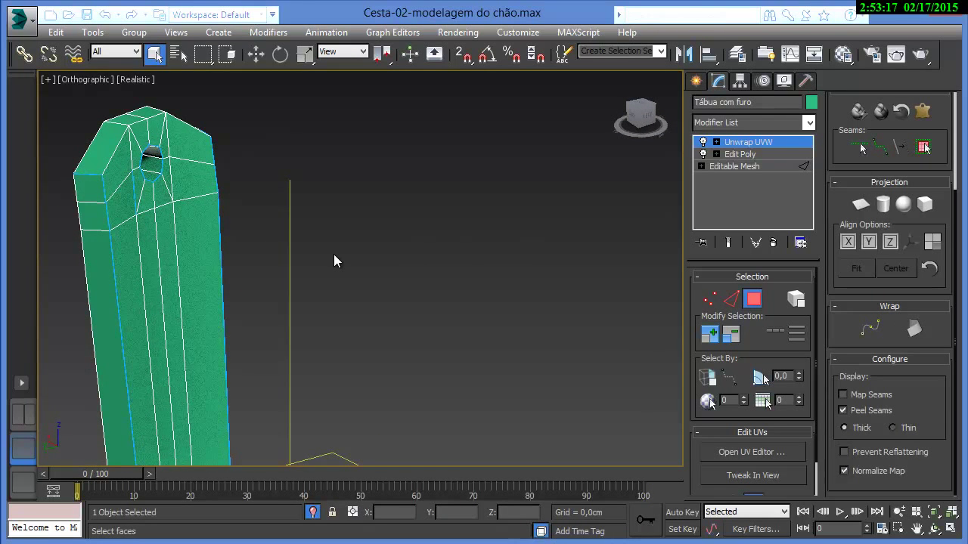
pyautogui.scroll(2, 334, 254)
pyautogui.moveTo(265, 230); pyautogui.dragTo(482, 264, button='middle')
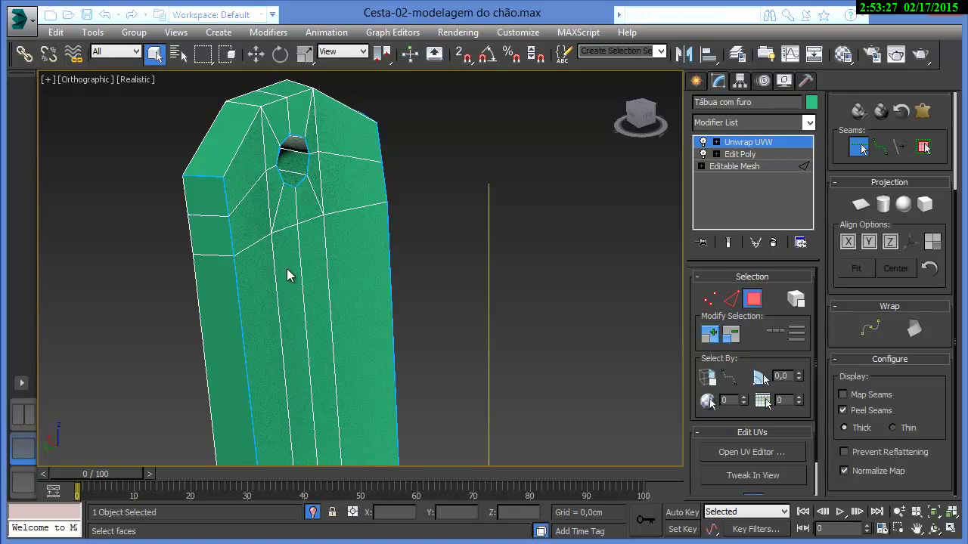
pyautogui.click(859, 148)
pyautogui.scroll(-2, 508, 263)
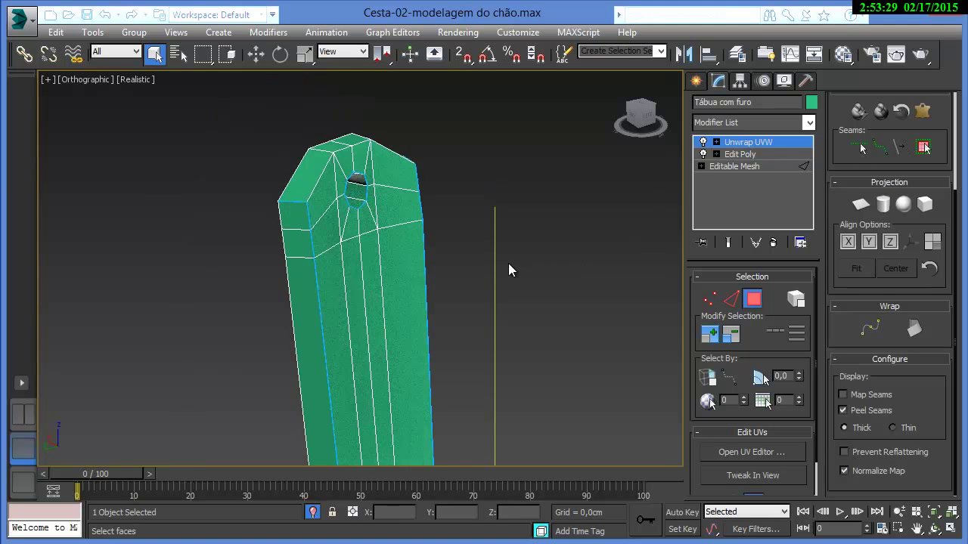
pyautogui.moveTo(432, 288); pyautogui.dragTo(567, 340, button='middle')
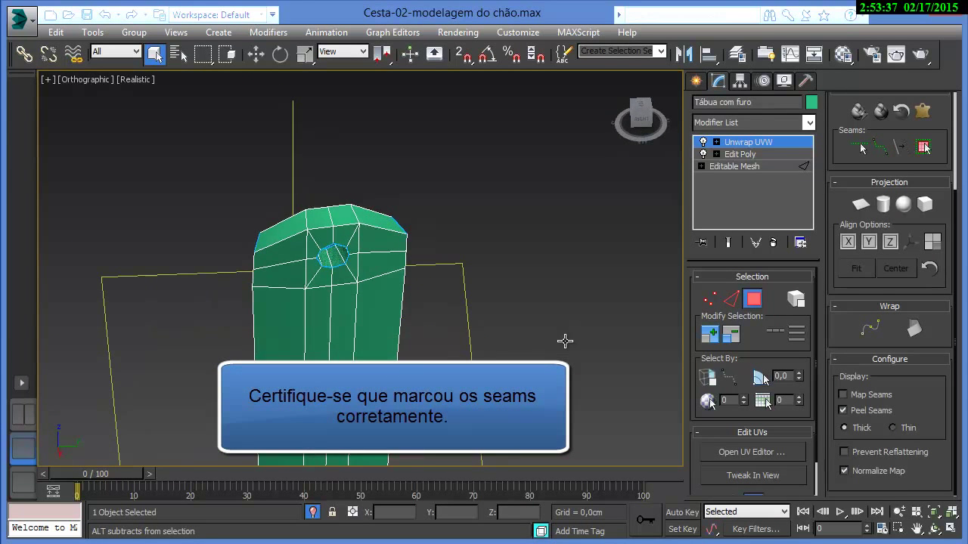
pyautogui.moveTo(356, 344); pyautogui.dragTo(360, 271, button='middle')
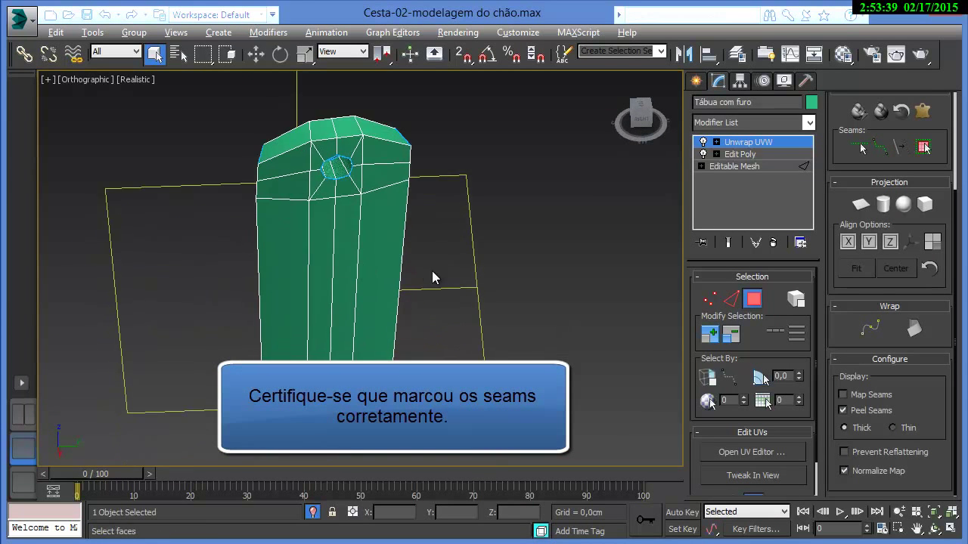
pyautogui.keyDown('alt'); pyautogui.moveTo(440, 279); pyautogui.dragTo(192, 264, button='middle'); pyautogui.keyUp('alt')
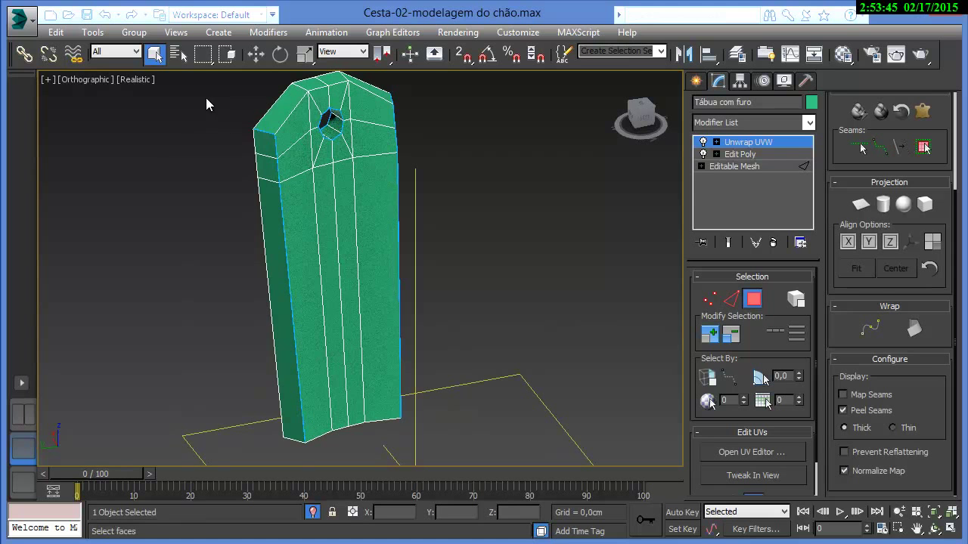
# - Select all faces of the seamed board and reopen the UV editor, placed so the Peel tools stay accessible
pyautogui.moveTo(497, 372); pyautogui.dragTo(496, 372)
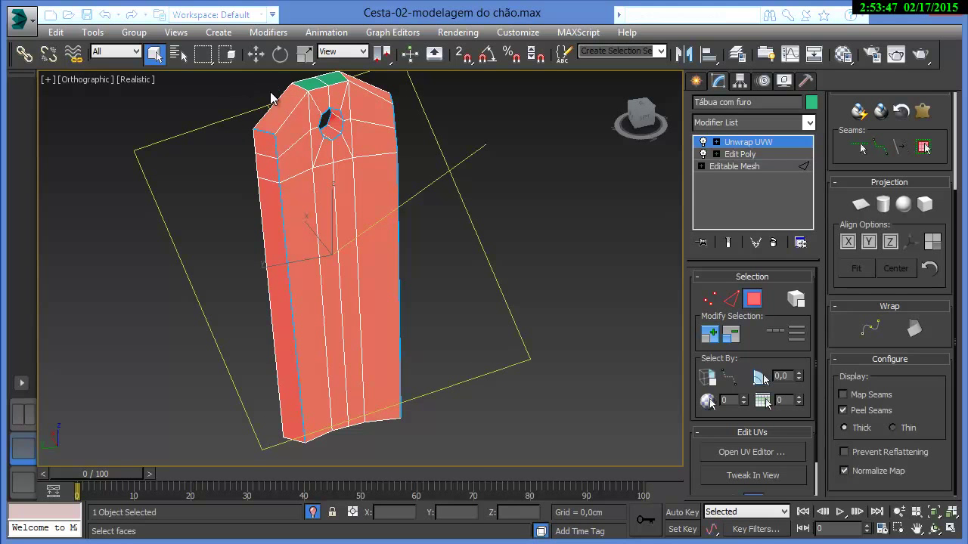
pyautogui.keyDown('alt'); pyautogui.moveTo(474, 453); pyautogui.dragTo(178, 262, button='middle'); pyautogui.keyUp('alt')
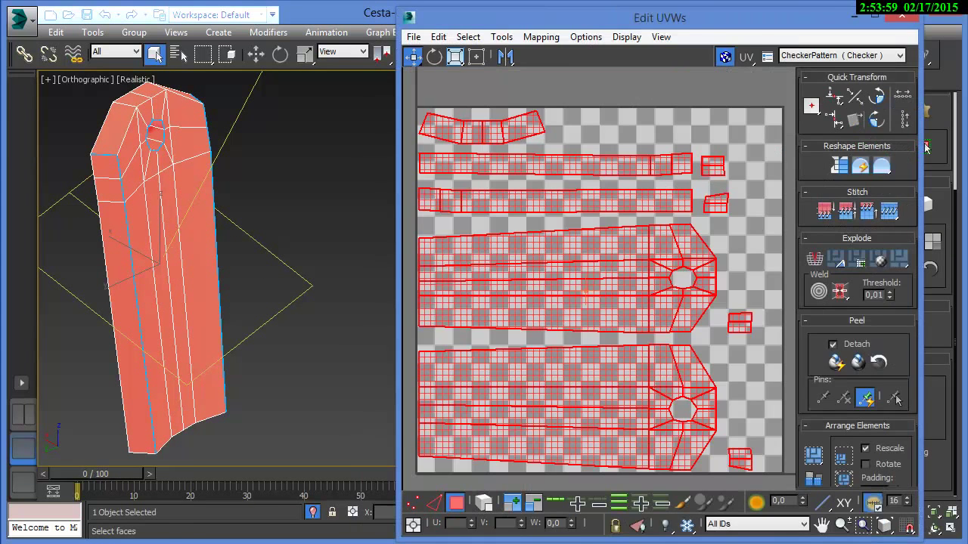
pyautogui.moveTo(622, 23); pyautogui.dragTo(470, 31)
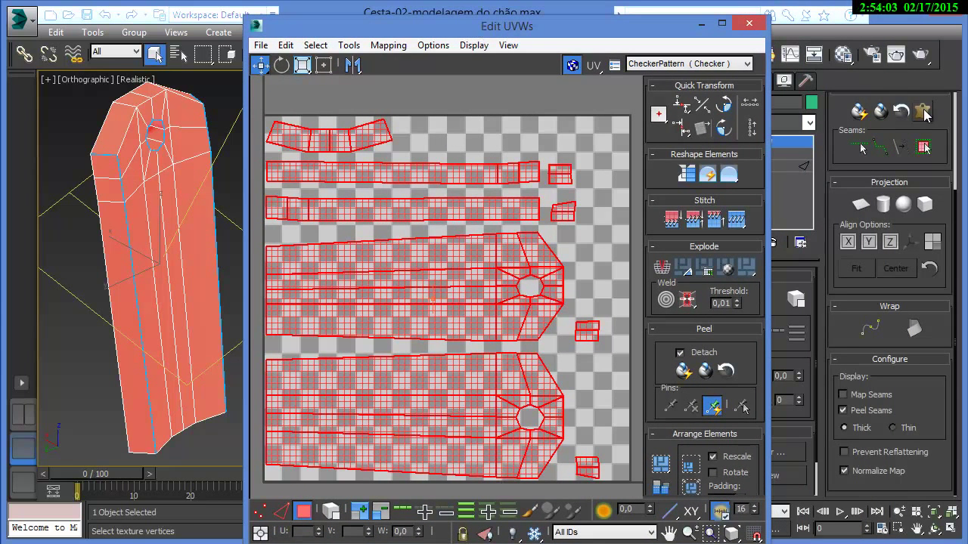
# - Start a Pelt Map on the selected faces of the holed board and run the pelt simulation
pyautogui.click(924, 112)
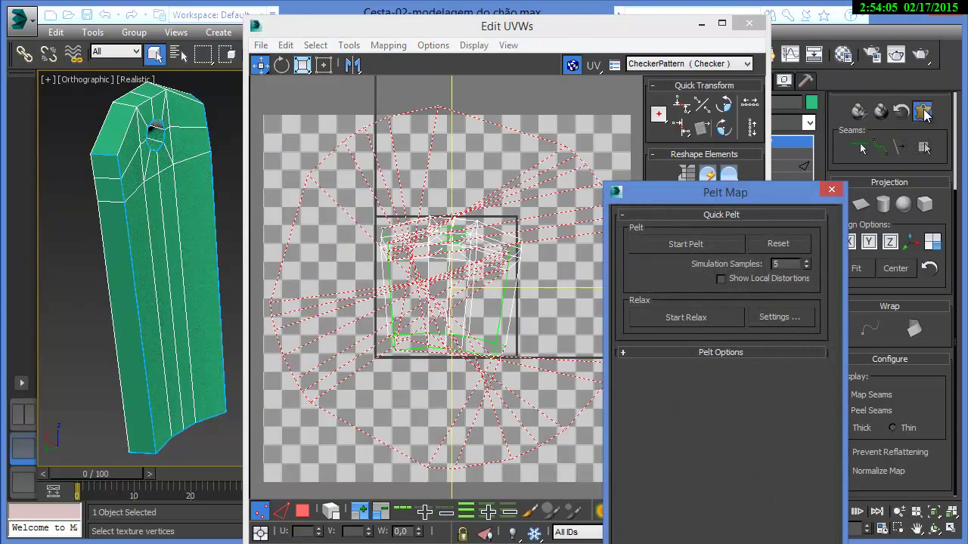
pyautogui.moveTo(675, 198); pyautogui.dragTo(796, 103)
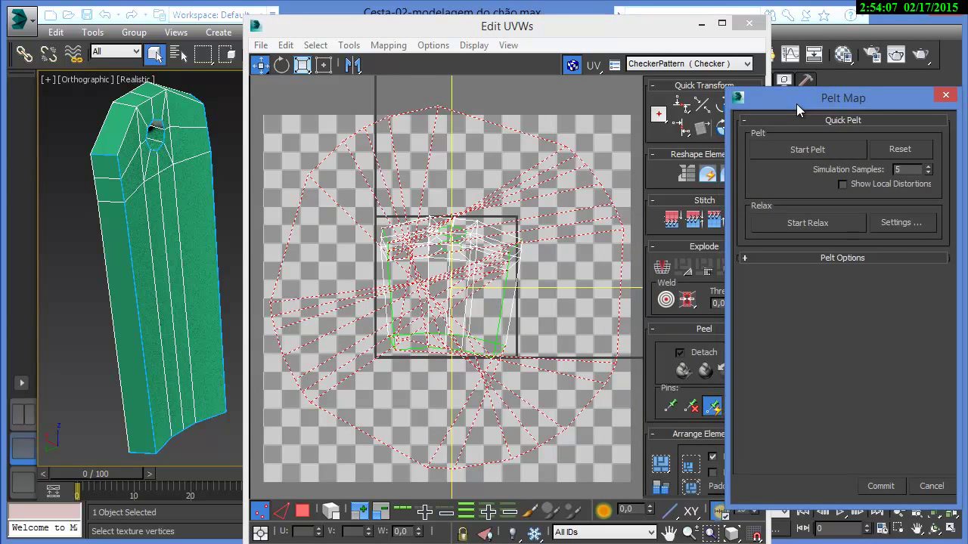
pyautogui.click(802, 151)
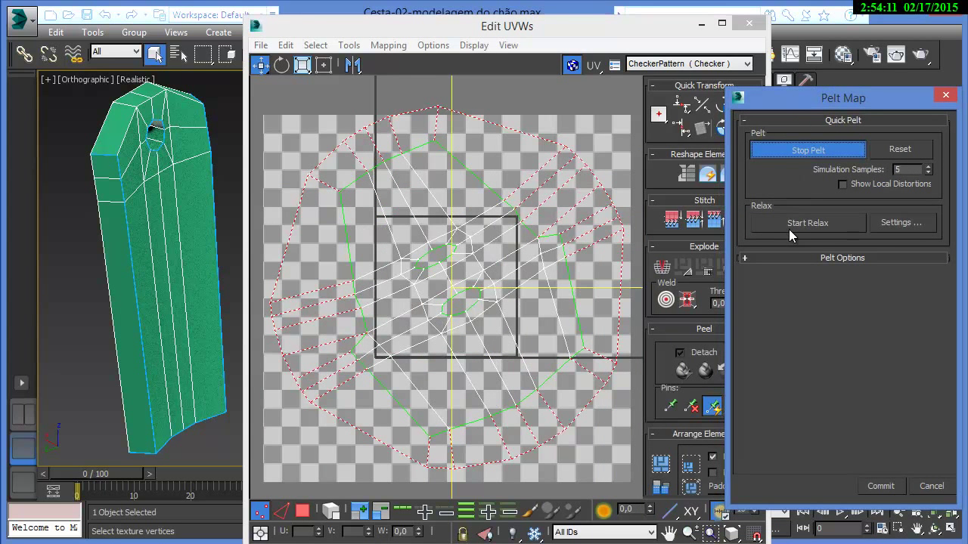
# - Try to relax the pelted UVs with Relax By Edge Angles, 100 iterations and an amount of 0,1
pyautogui.click(894, 226)
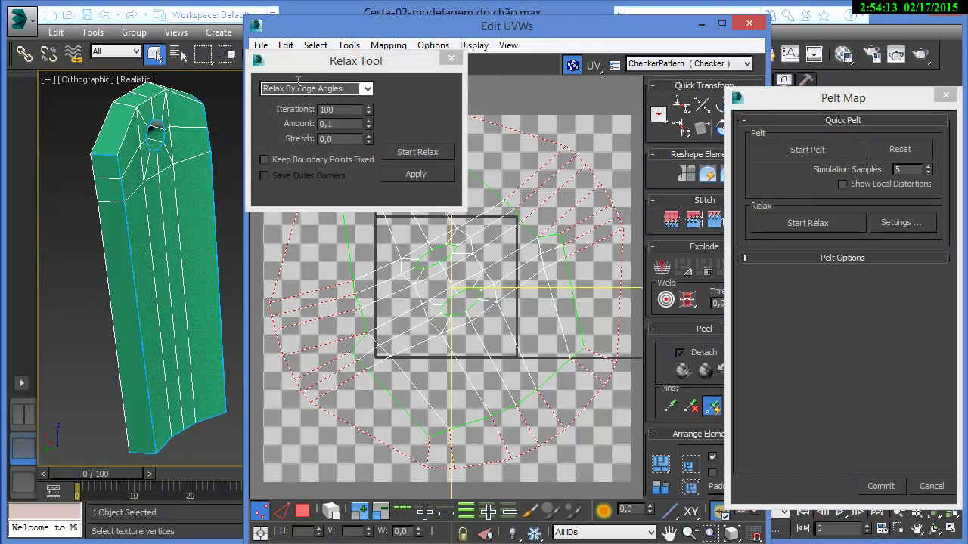
pyautogui.click(451, 59)
pyautogui.click(802, 222)
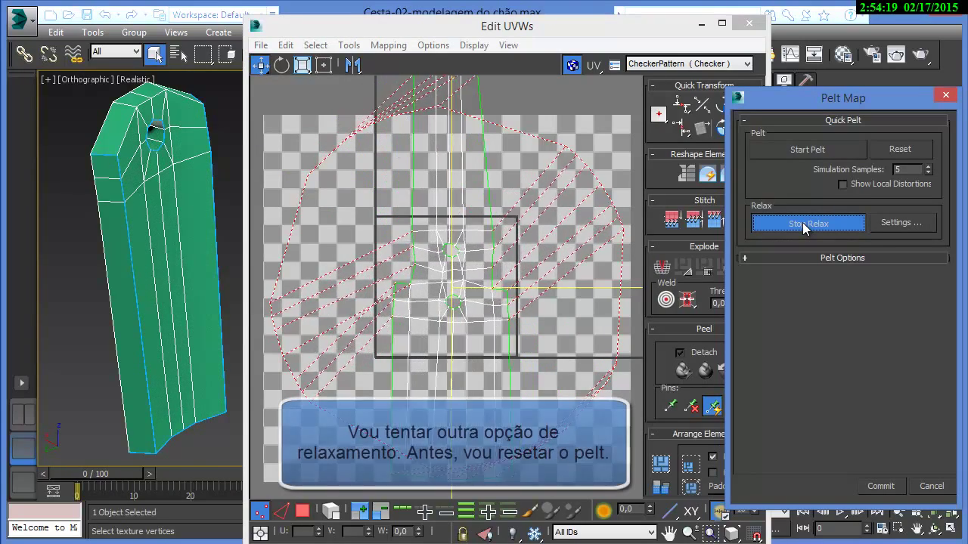
pyautogui.click(802, 222)
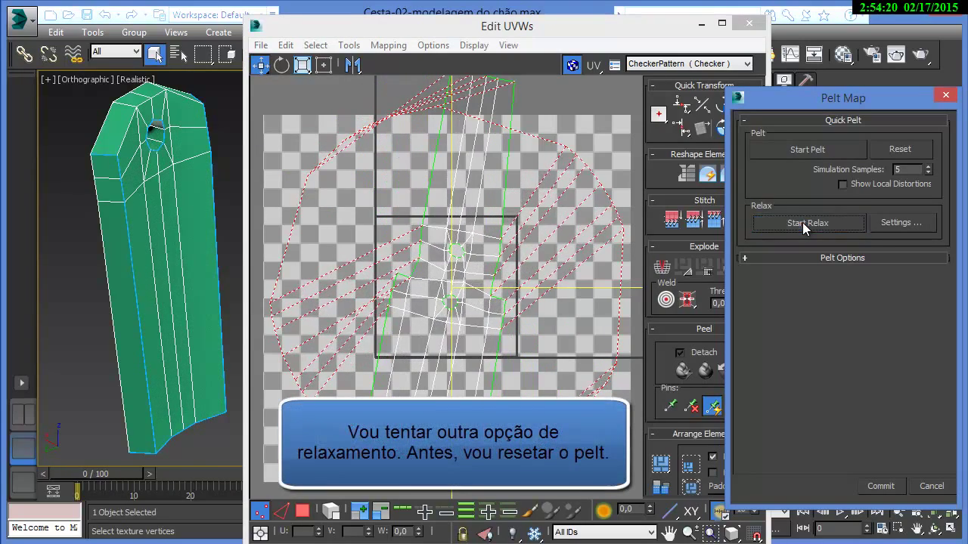
# - Reset the pelt and rerun the pelt simulation to stretch the board's UVs open
pyautogui.click(898, 150)
pyautogui.click(794, 149)
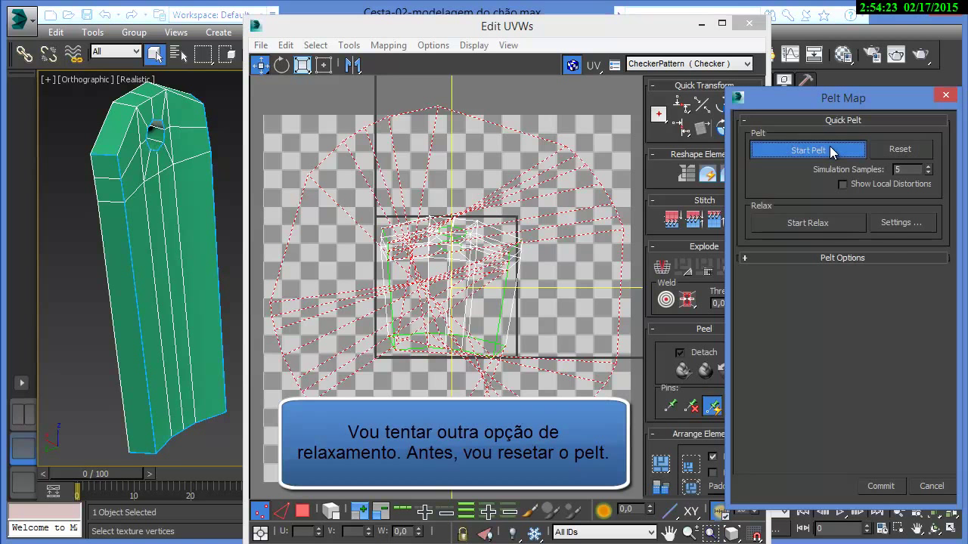
pyautogui.click(829, 150)
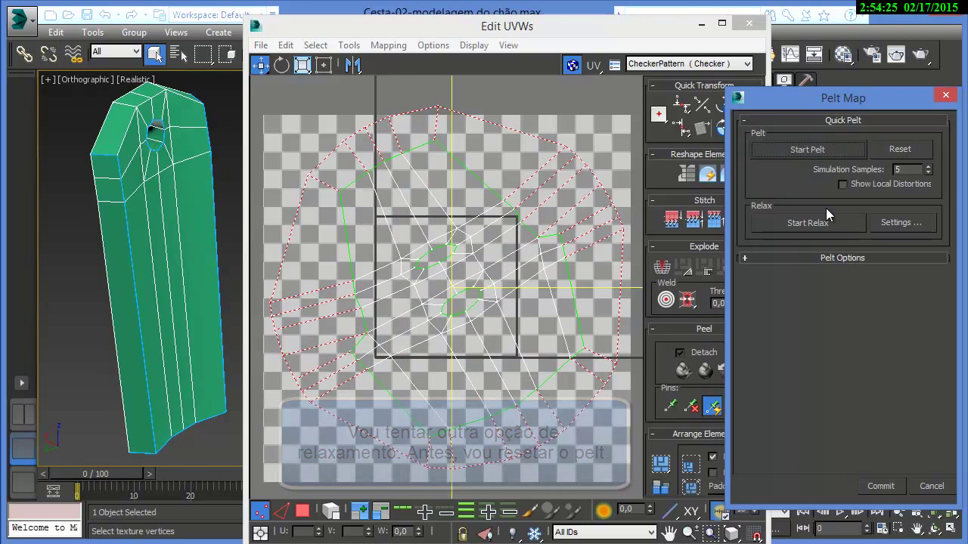
# - Set the relax method to Relax By Polygon Angles, relax the pelted UVs until they are flat, and commit the pelt
pyautogui.click(916, 225)
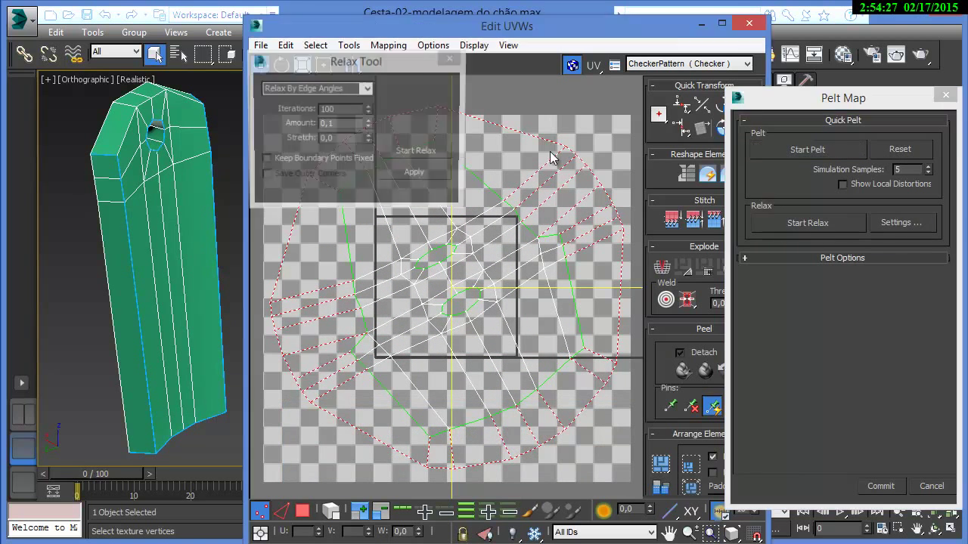
pyautogui.click(368, 88)
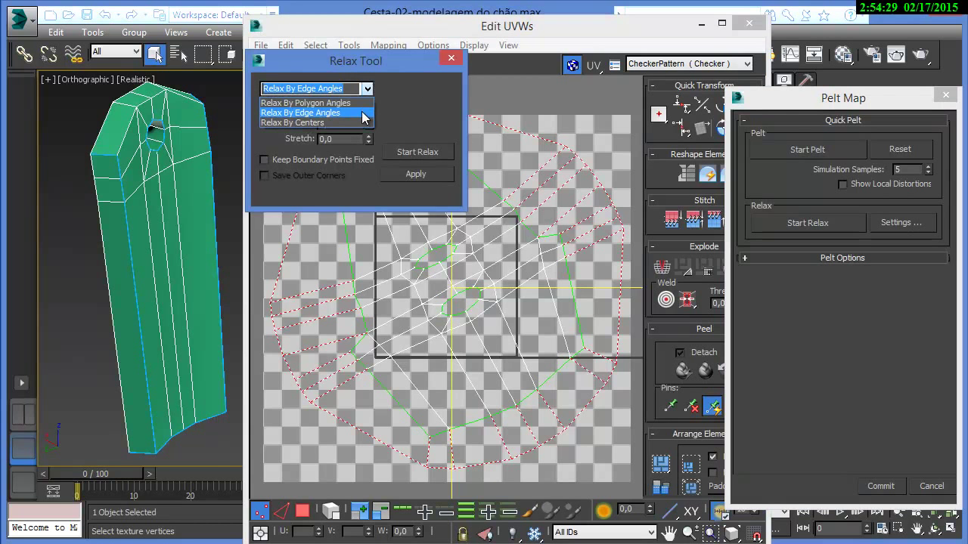
pyautogui.click(354, 103)
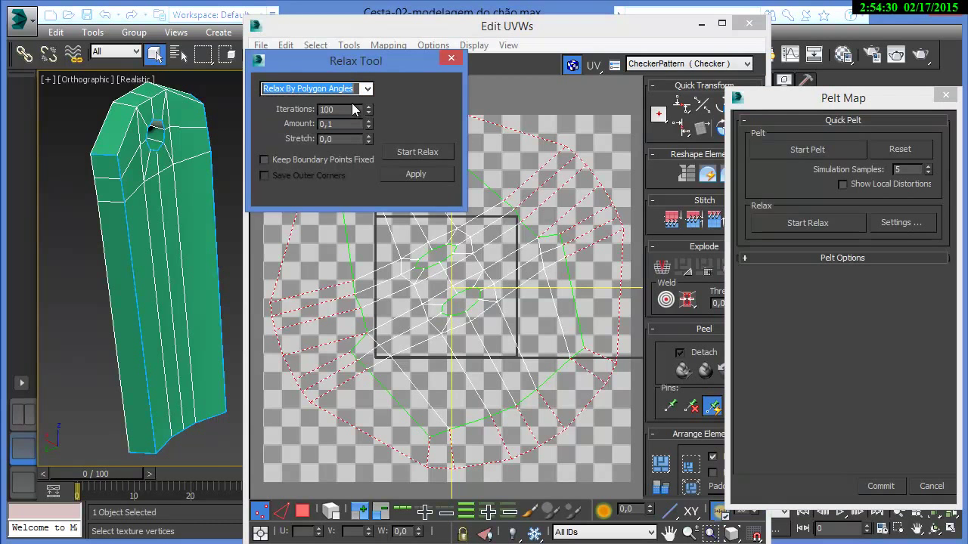
pyautogui.click(448, 62)
pyautogui.click(811, 225)
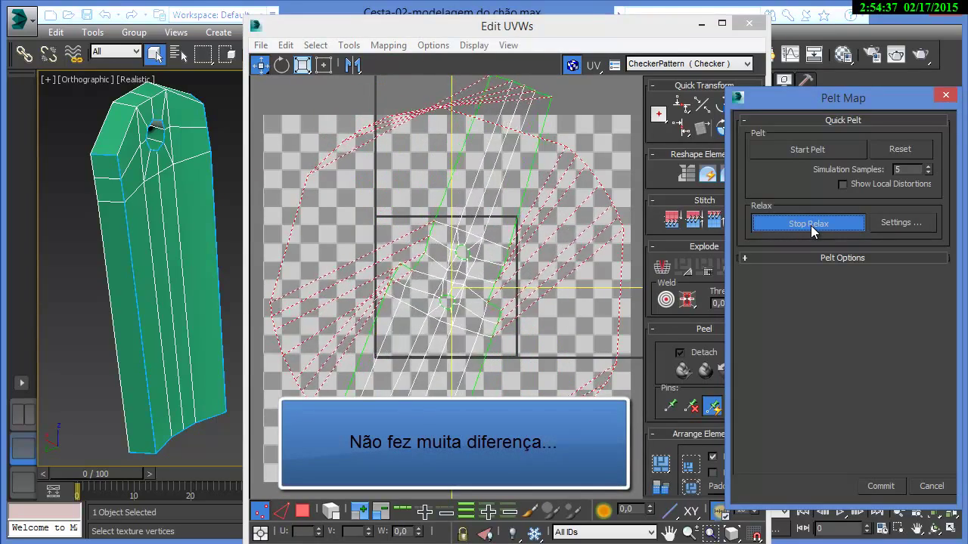
pyautogui.click(811, 226)
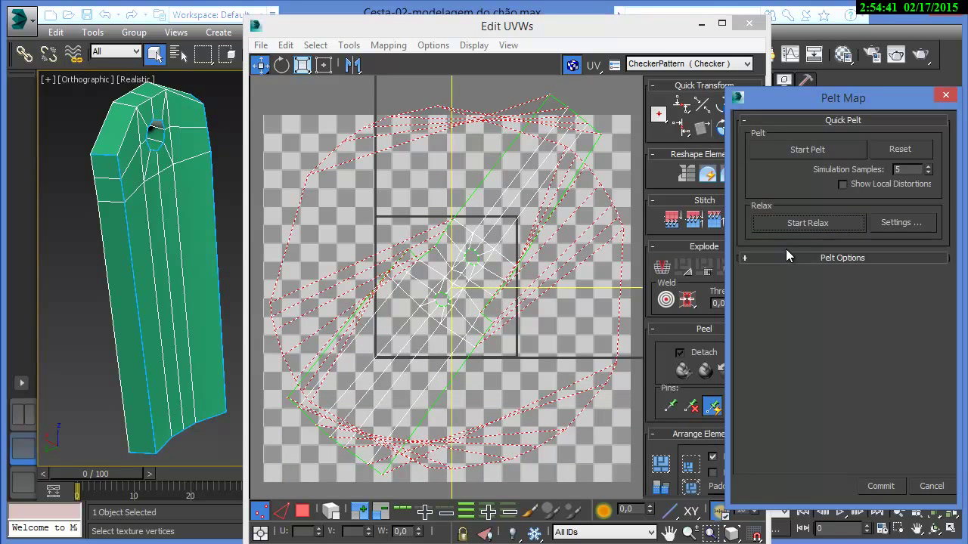
pyautogui.click(880, 486)
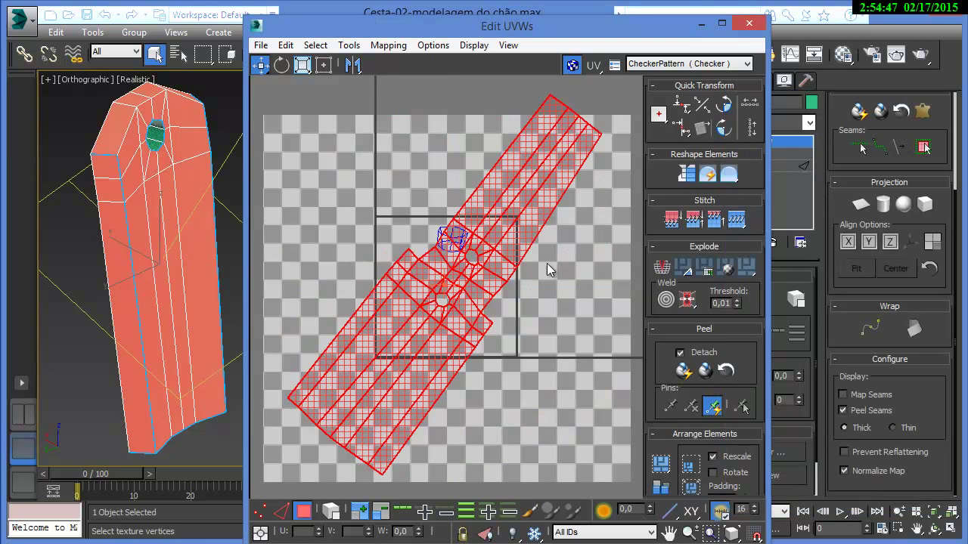
# - Pack the unfolded board's UVs with Recursive Packing, 0,02 padding, and Normalize, Rotate and Rescale Clusters enabled
pyautogui.click(418, 47)
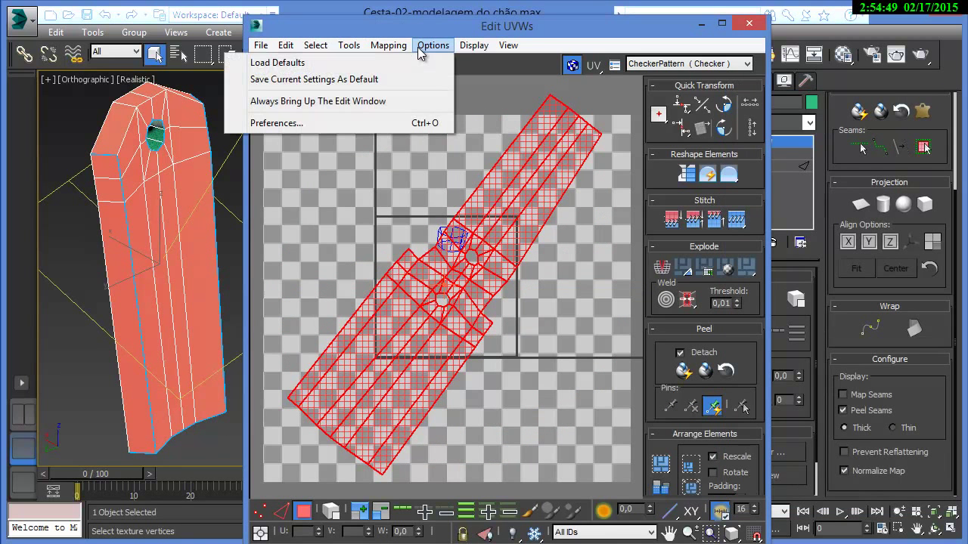
pyautogui.click(348, 45)
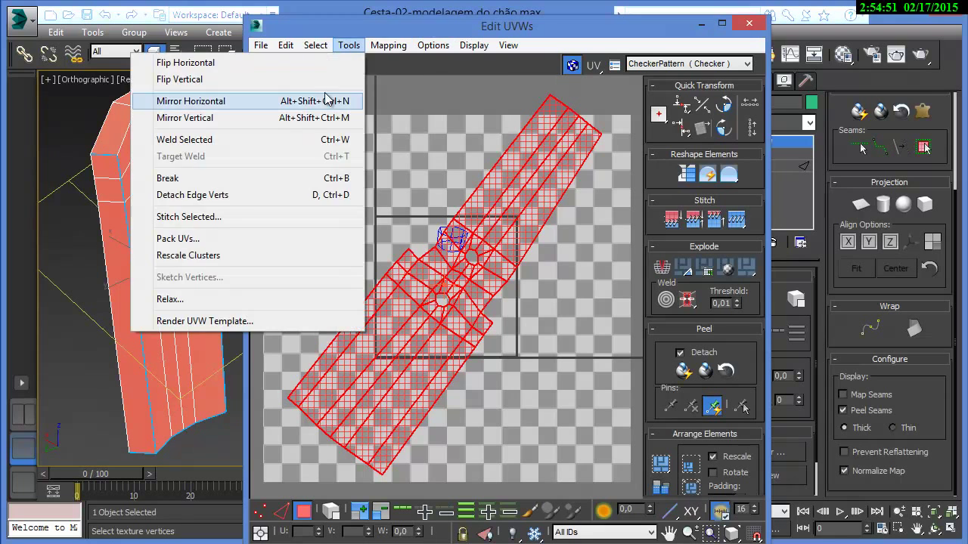
pyautogui.click(223, 240)
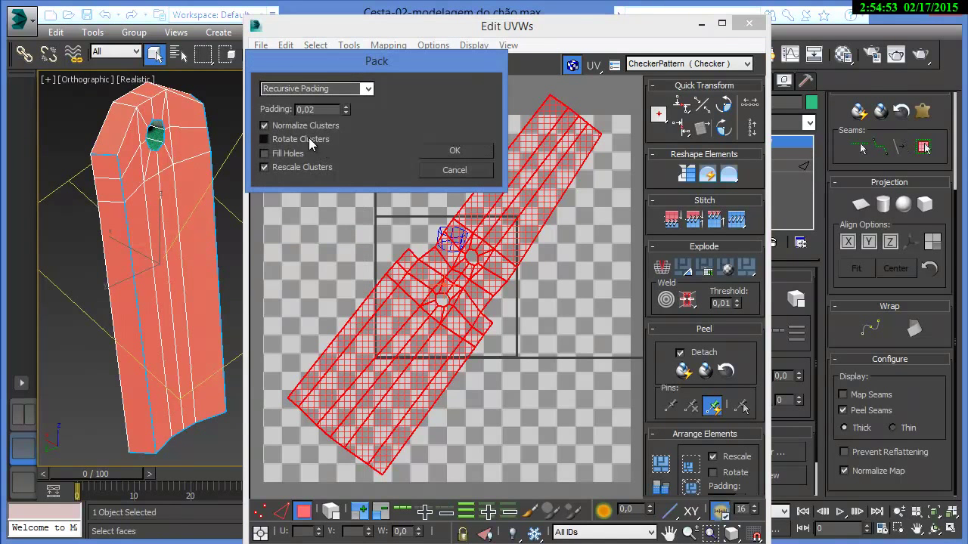
pyautogui.click(452, 151)
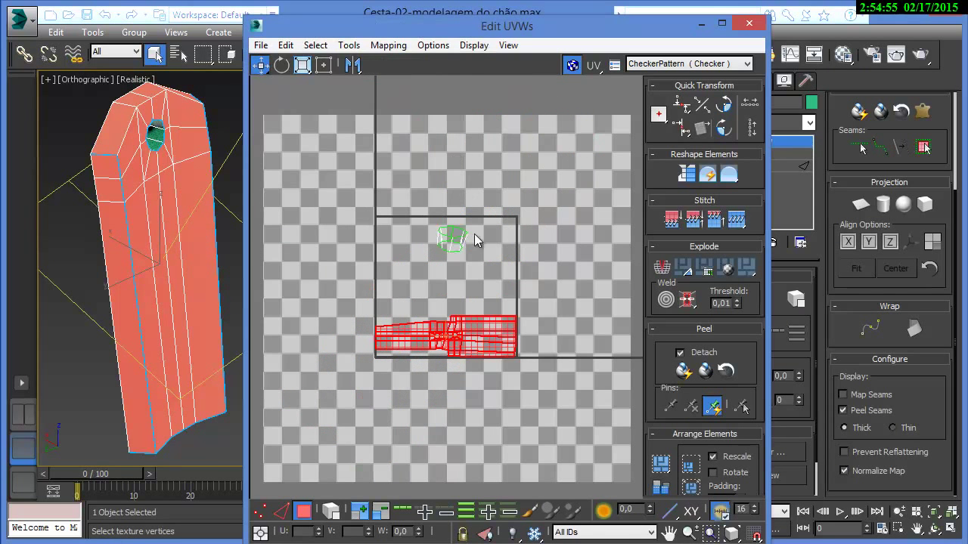
# - Select the hole's inner faces in the UV layout and flatten them into an unrolled strip
pyautogui.moveTo(492, 264); pyautogui.dragTo(496, 266)
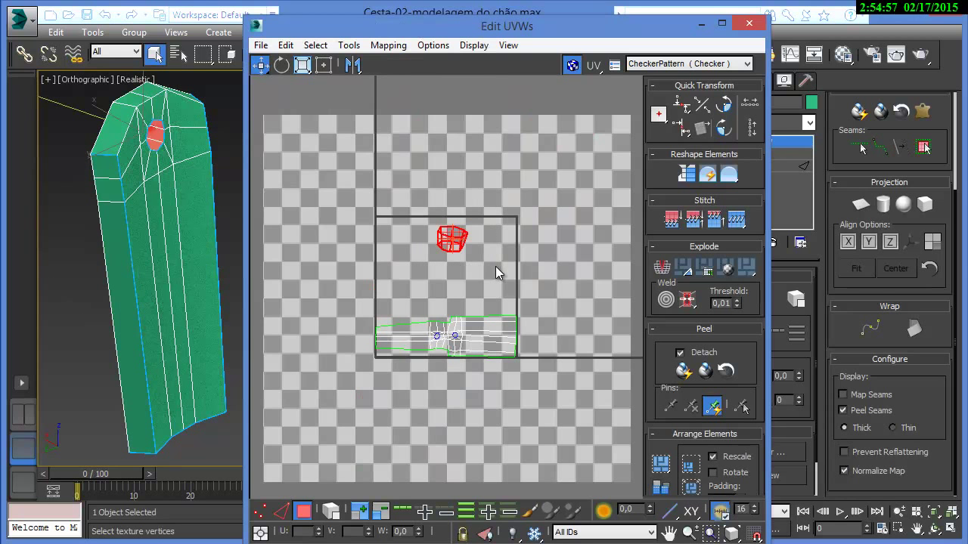
pyautogui.click(708, 175)
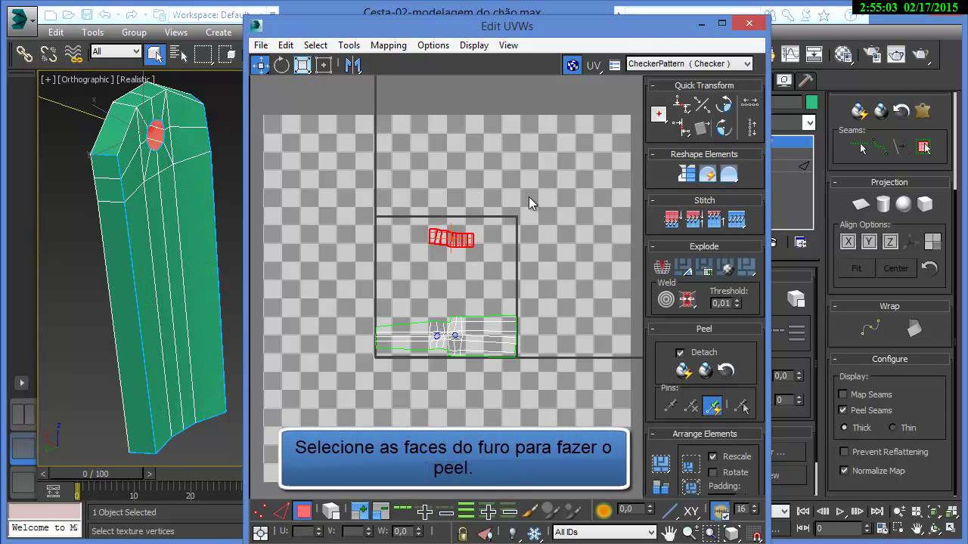
# - Pack the board and hole UV clusters together with Recursive Packing and 0,02 padding, and close the UV editor
pyautogui.moveTo(530, 361); pyautogui.dragTo(563, 397)
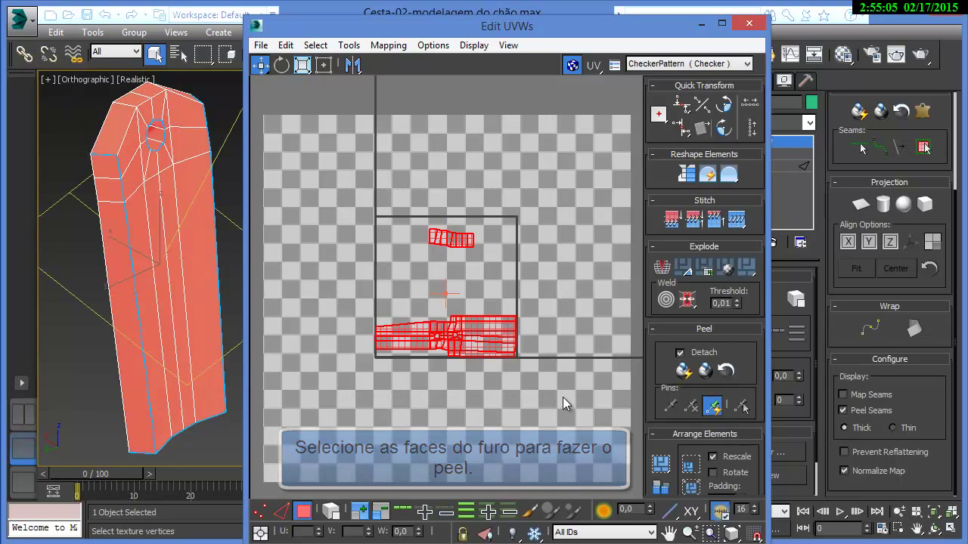
pyautogui.click(349, 45)
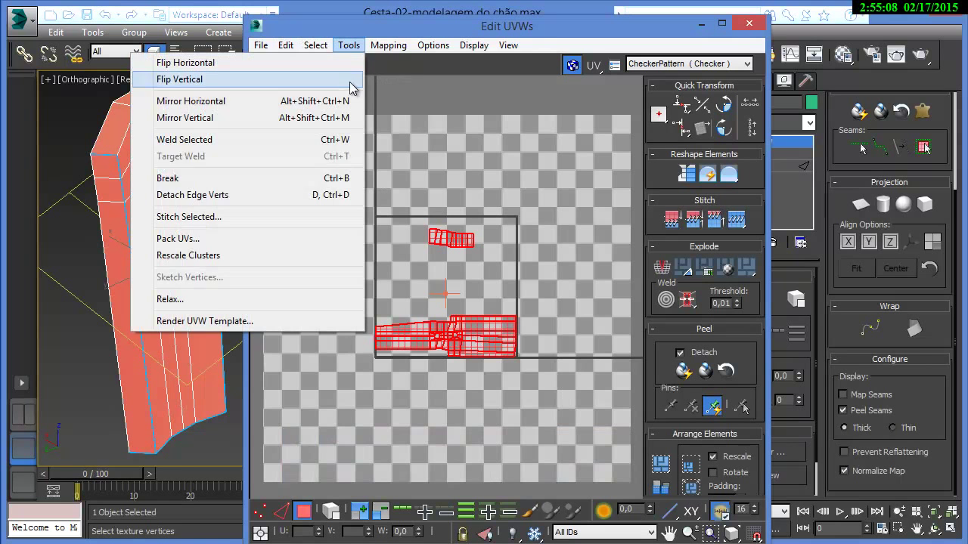
pyautogui.click(228, 241)
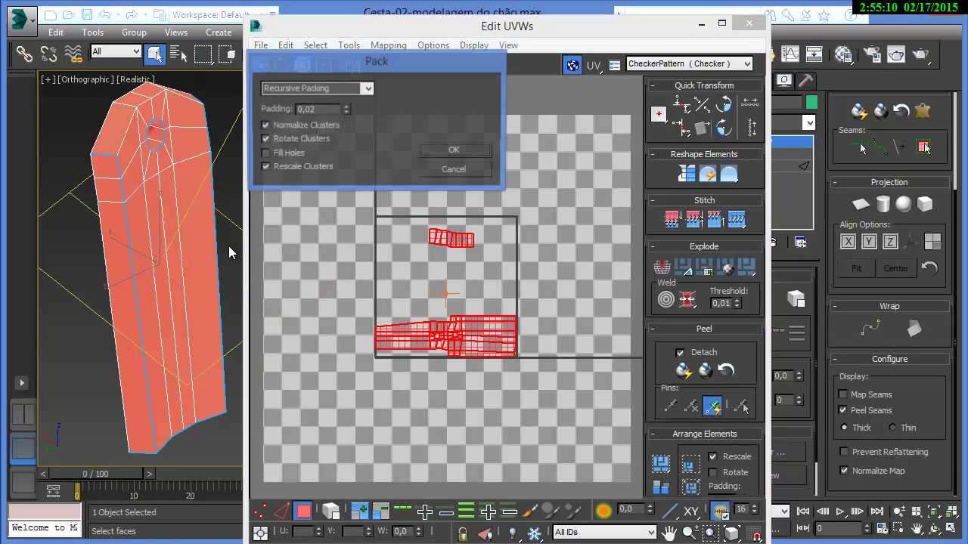
pyautogui.click(455, 149)
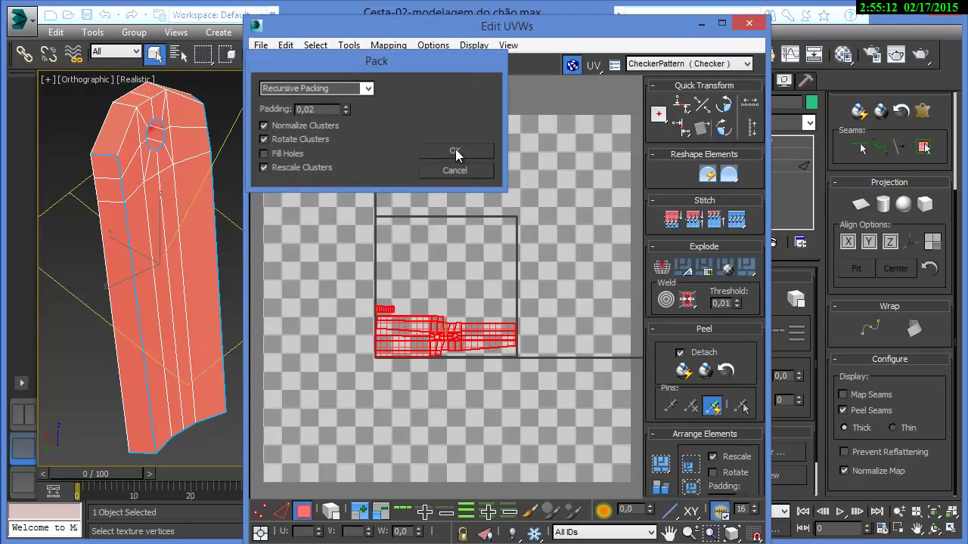
pyautogui.click(484, 390)
pyautogui.press('x')
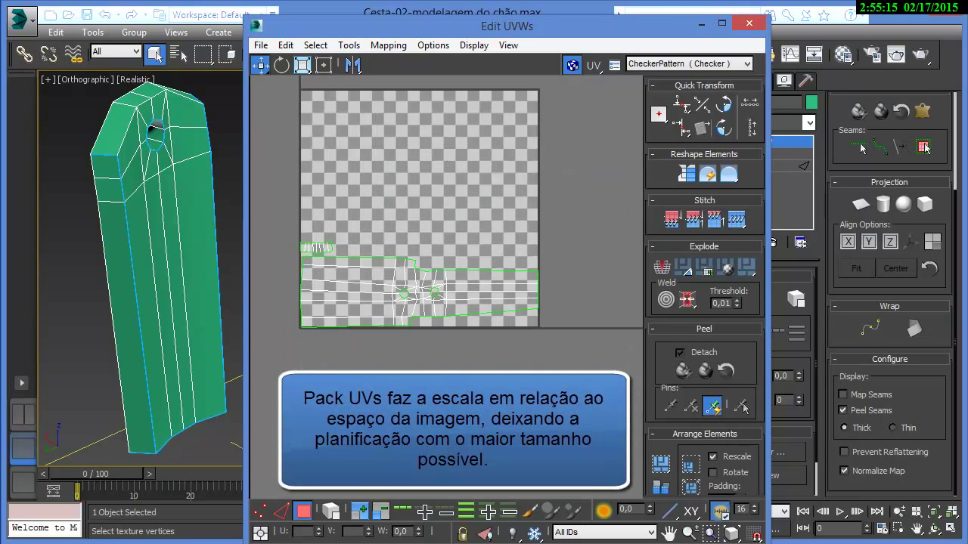
pyautogui.click(750, 25)
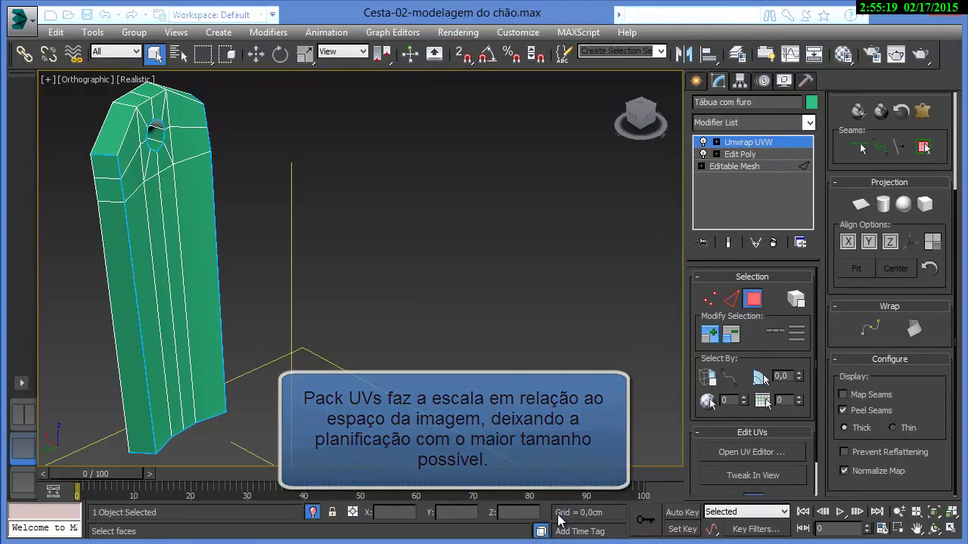